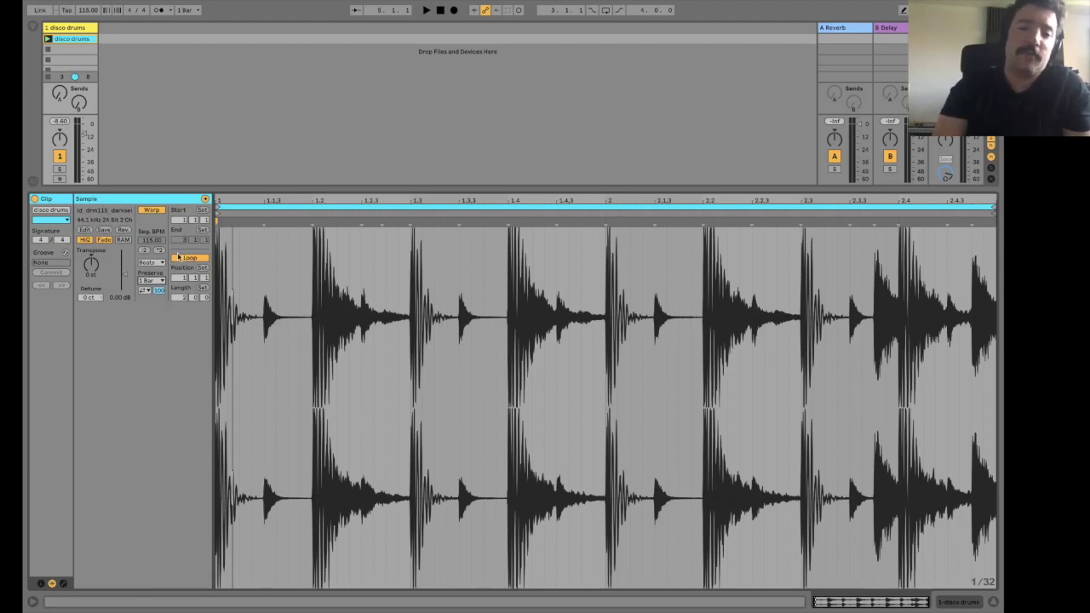
# Try Transients as the Preserve setting for the disco drums clip's Beats warping, and settle on 1/8
pyautogui.click(152, 280)
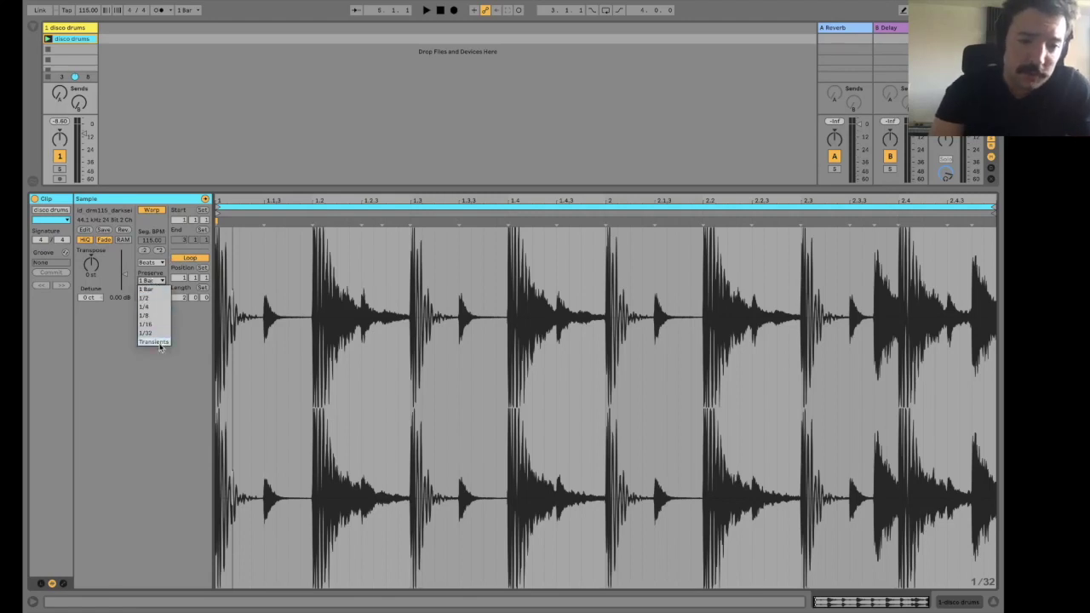
pyautogui.click(155, 342)
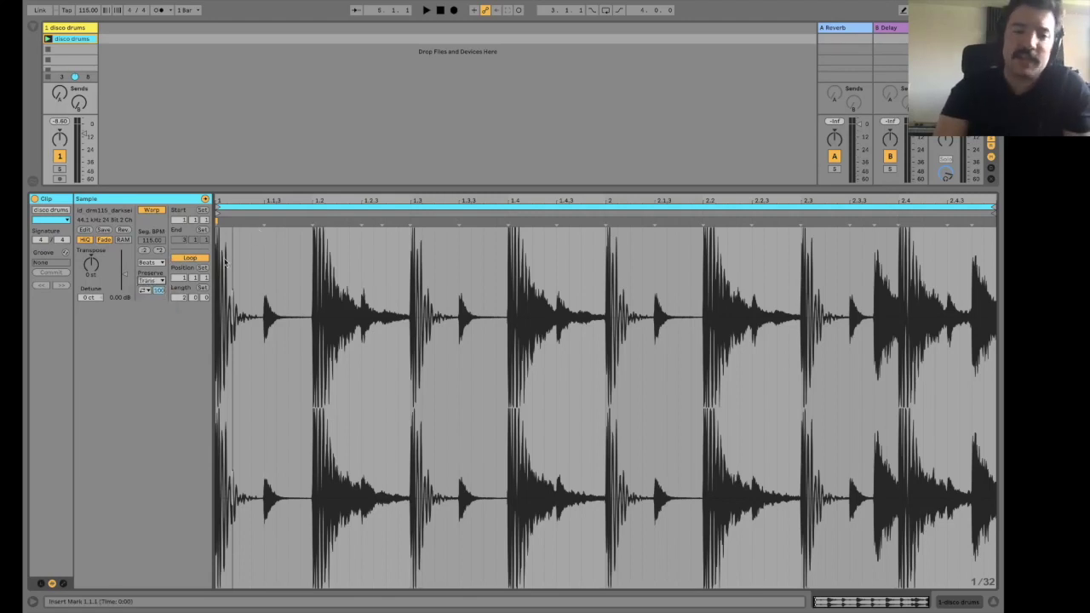
pyautogui.click(155, 280)
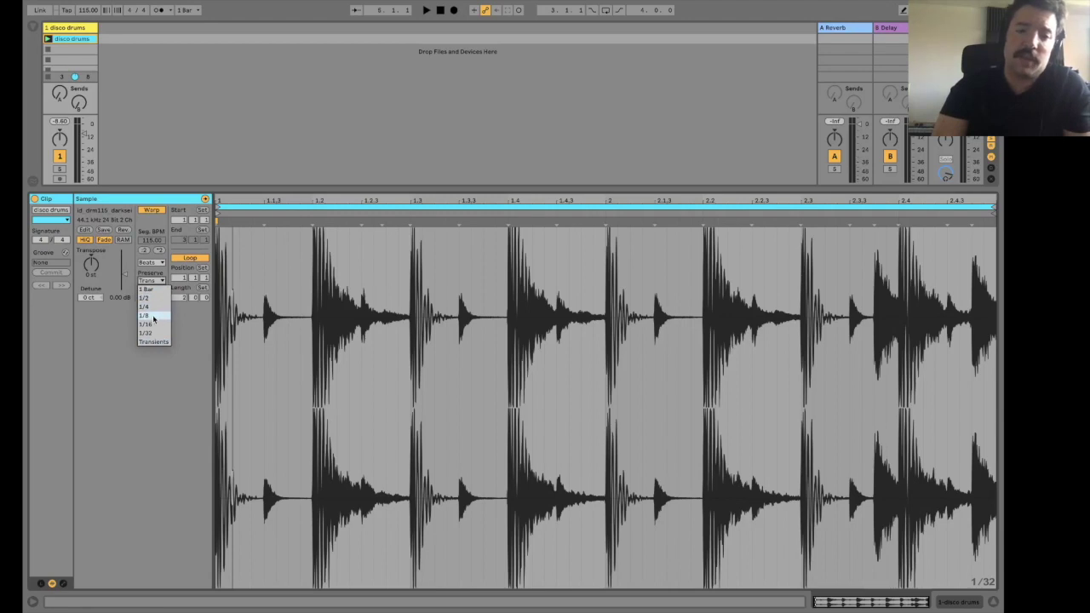
pyautogui.click(155, 315)
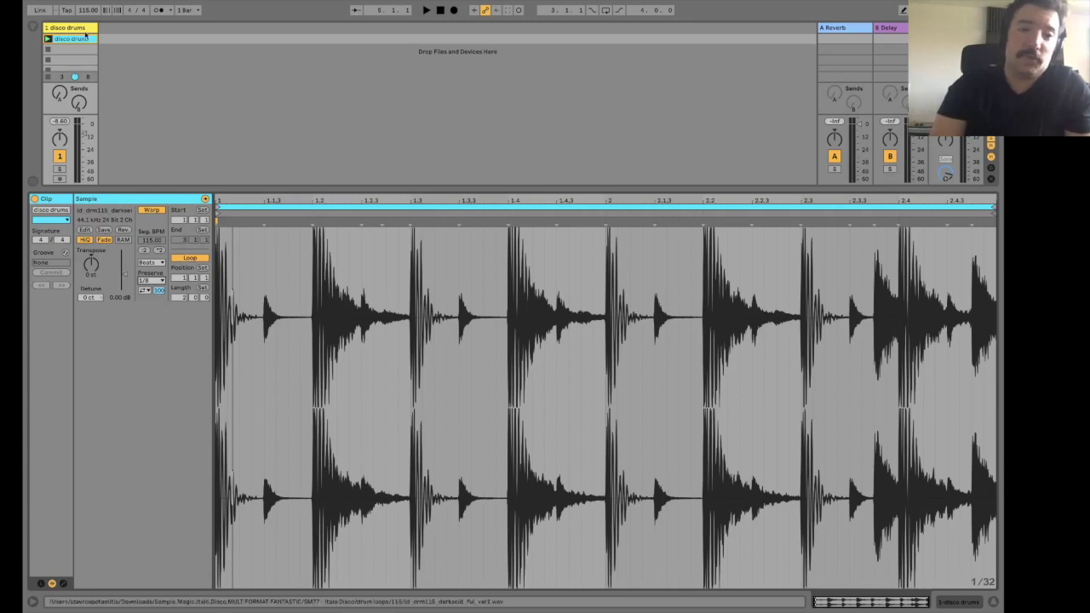
# Lower the song tempo to 26 BPM and audition the disco drums clip with different transient loop modes
pyautogui.moveTo(88, 10); pyautogui.dragTo(89, 63)
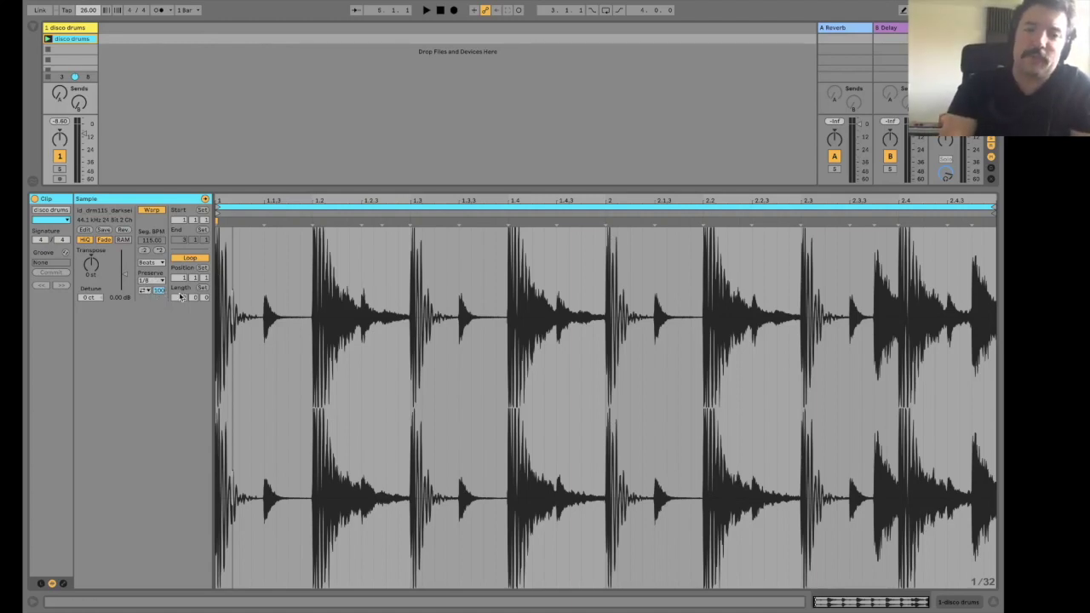
pyautogui.press('space')
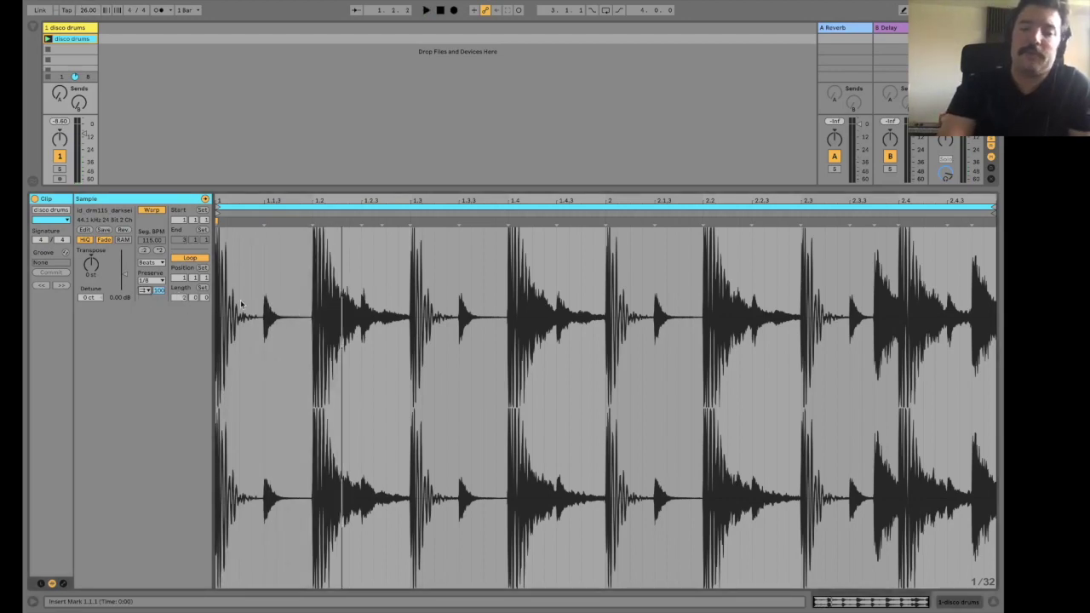
pyautogui.press('space')
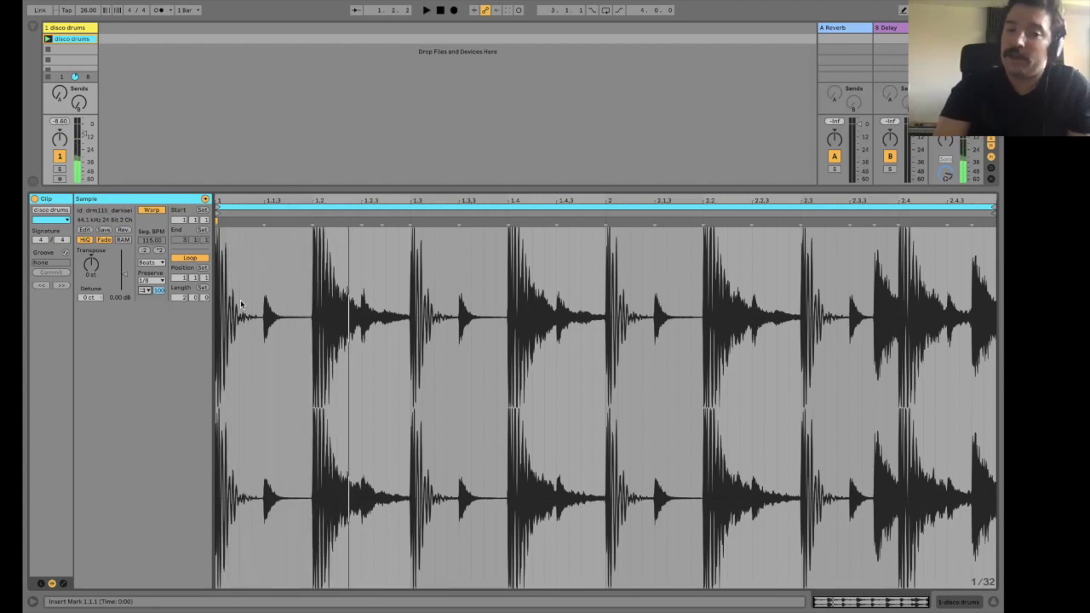
pyautogui.press('space')
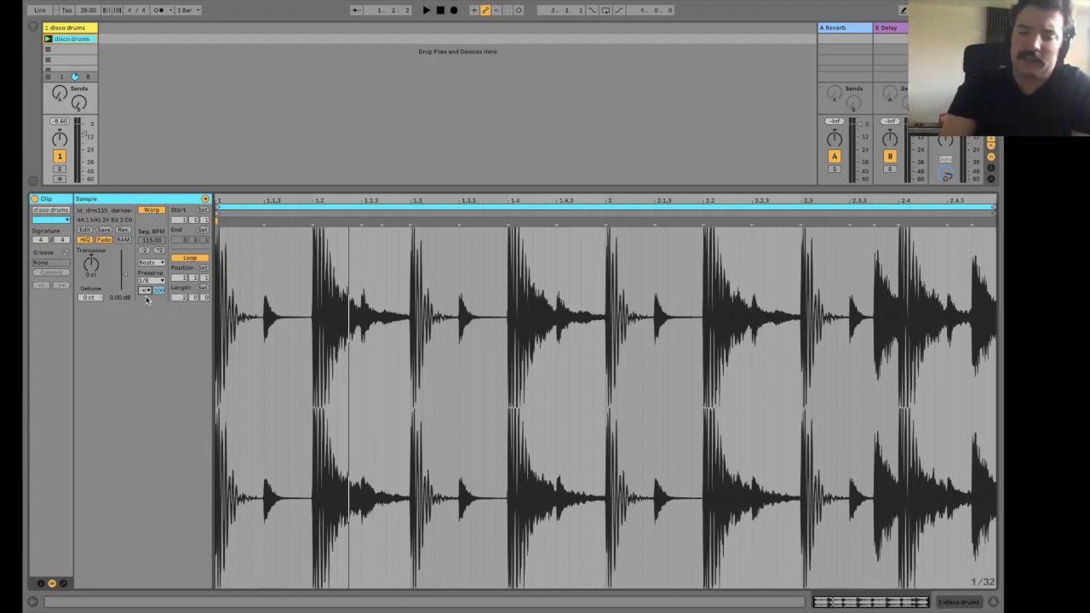
pyautogui.press('space')
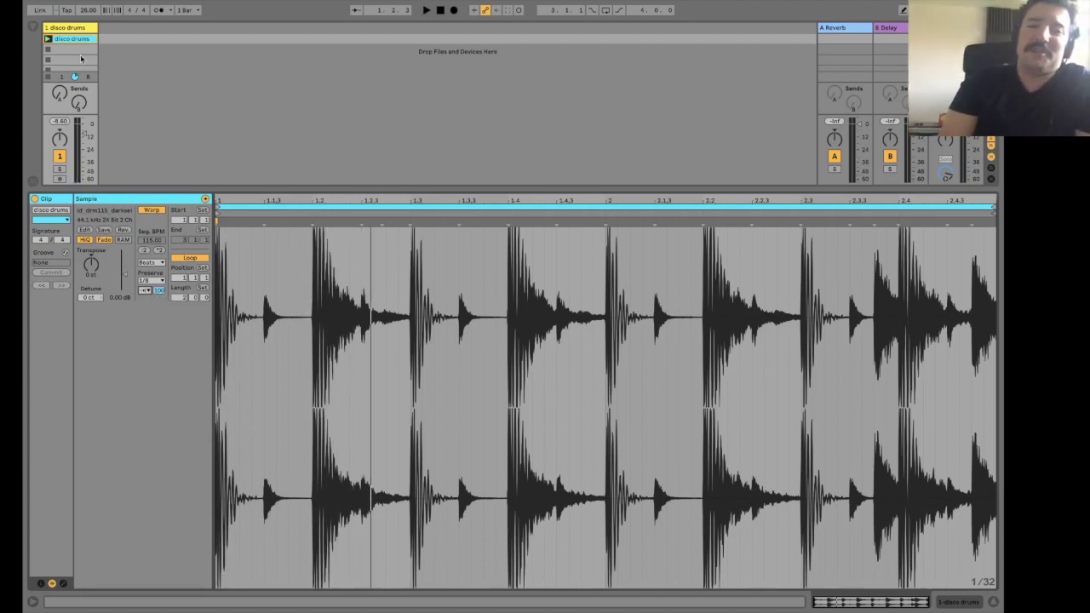
# Set the song tempo to 115 BPM
pyautogui.click(87, 10)
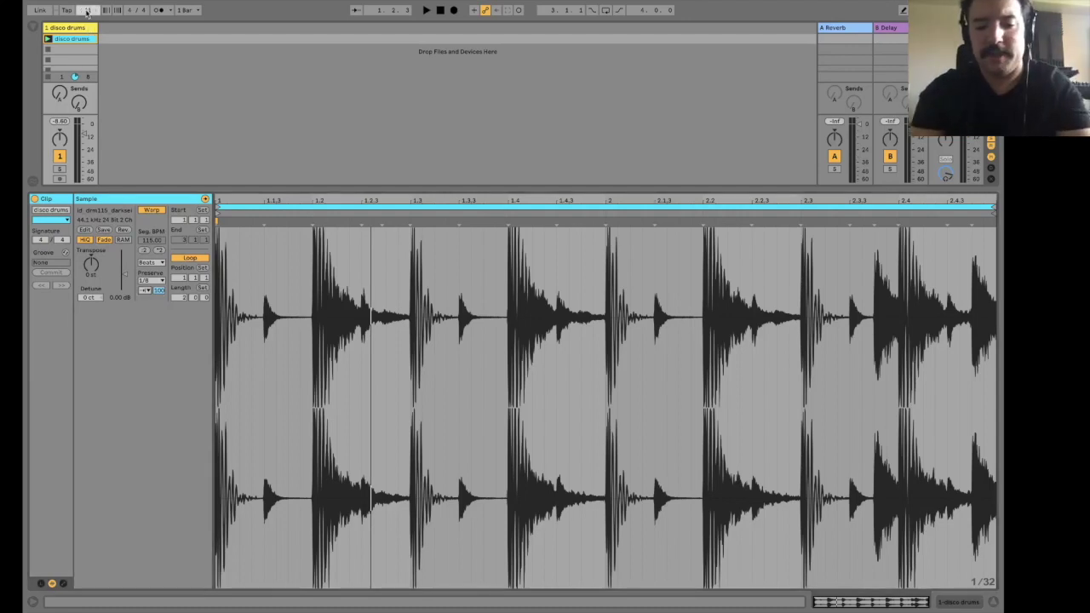
pyautogui.write('115')
pyautogui.press('Return')
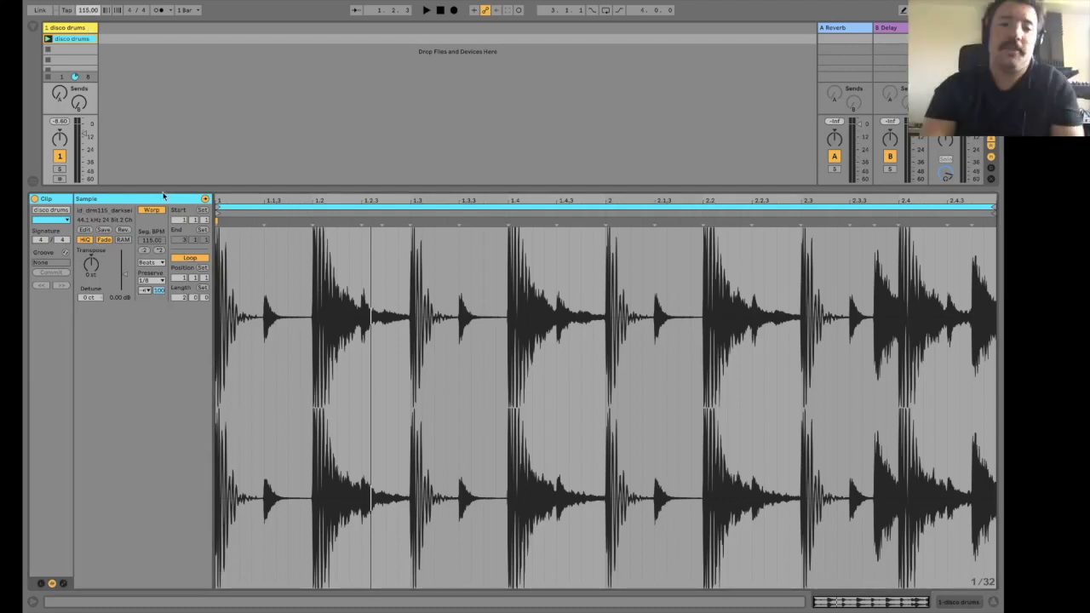
# Play the drum loop while lowering the transient envelope to about 60, and return the envelope to 100
pyautogui.press('space')
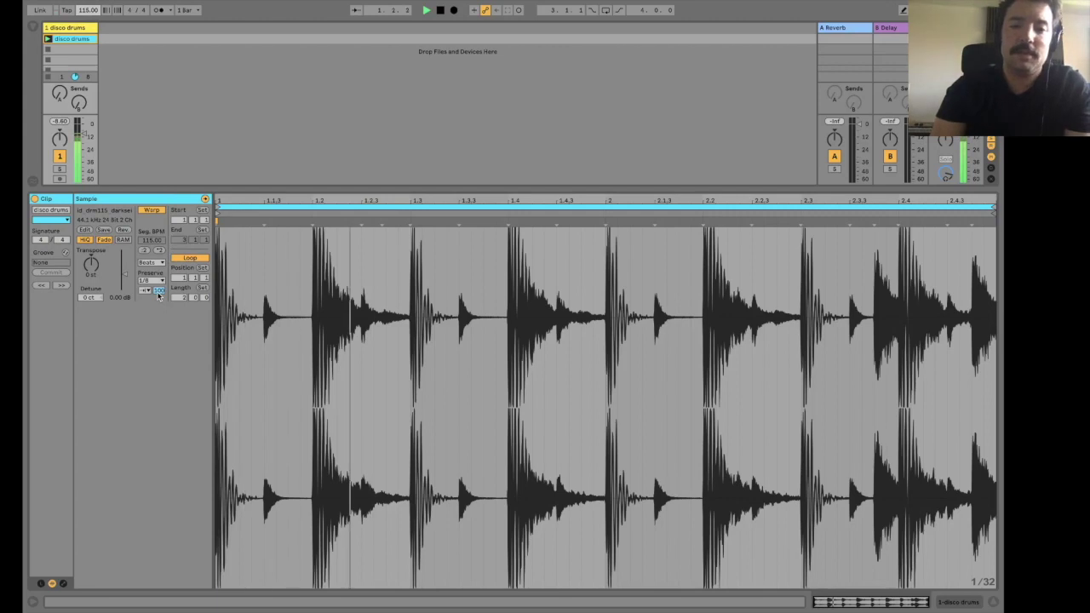
pyautogui.moveTo(159, 291)
pyautogui.mouseDown()
pyautogui.moveTo(159, 326)
pyautogui.moveTo(159, 310)
pyautogui.mouseUp()
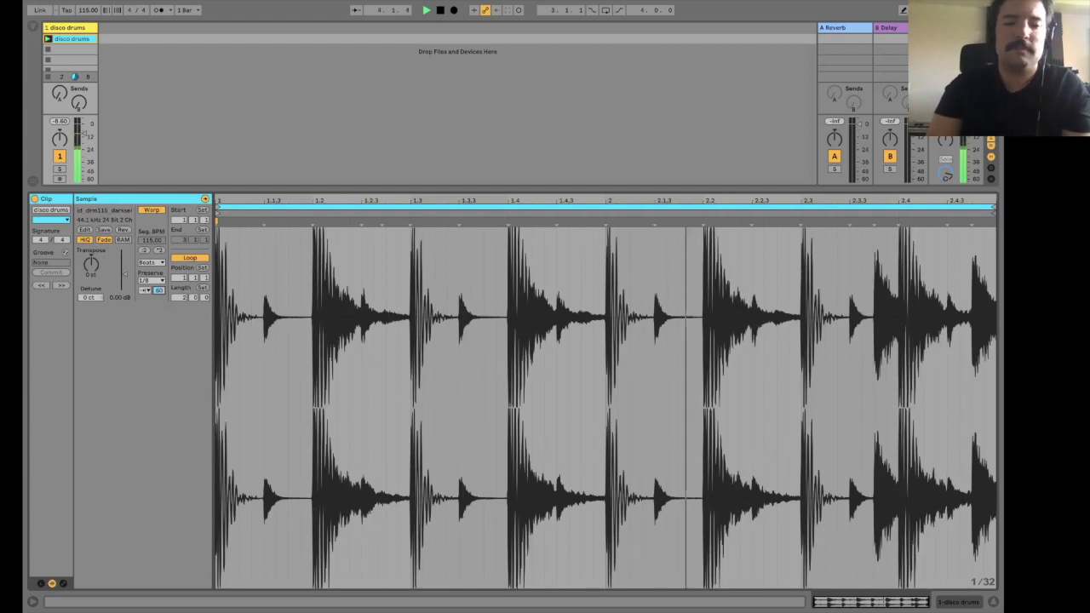
pyautogui.write('62')
pyautogui.moveTo(159, 324); pyautogui.dragTo(160, 291)
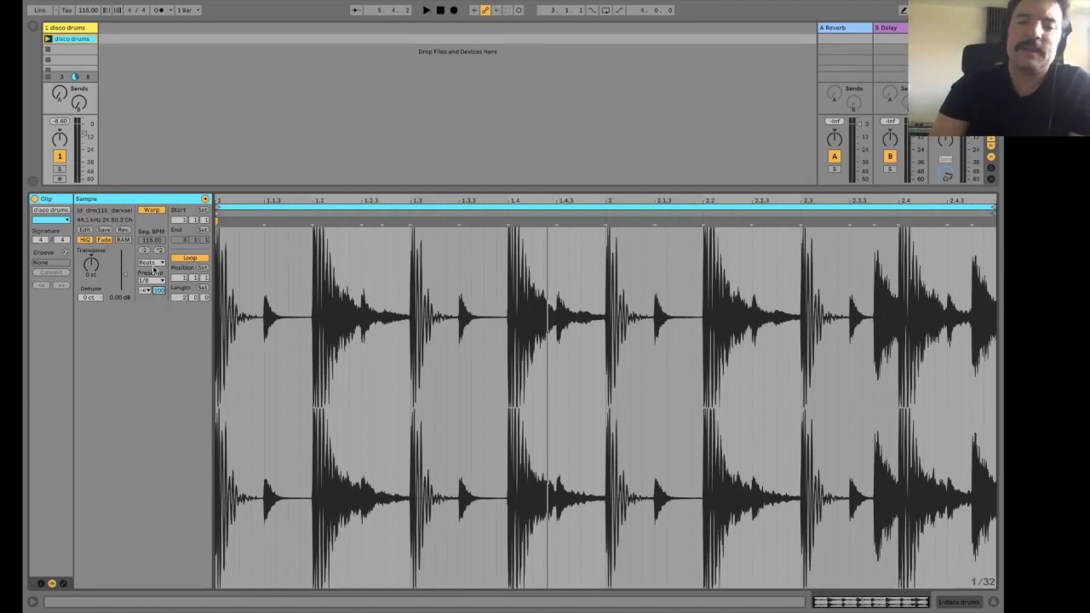
# Switch the disco drums clip's warp mode from Beats to Texture
pyautogui.click(151, 263)
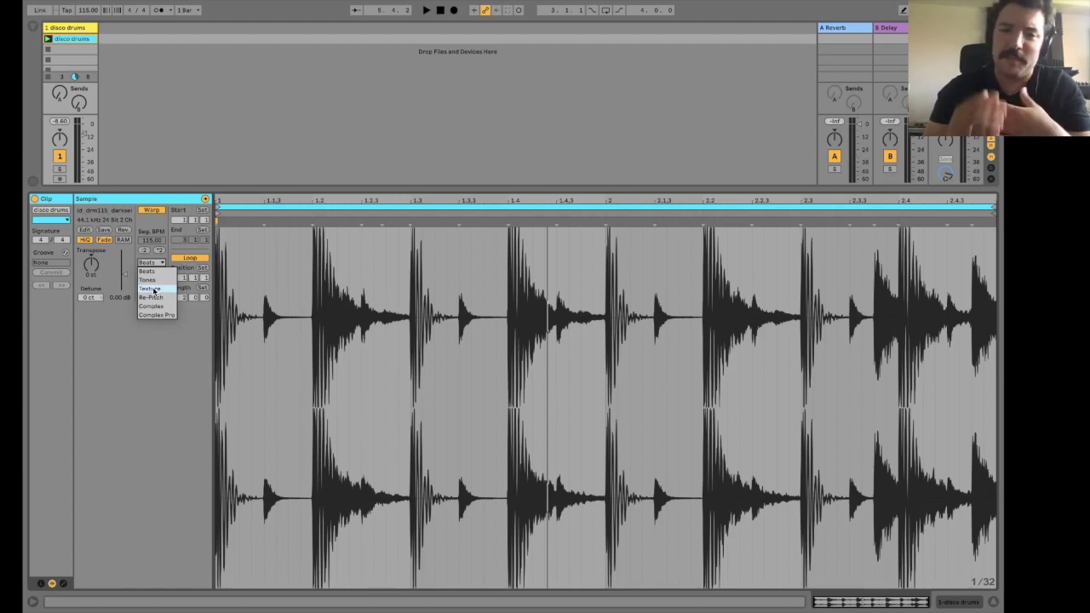
pyautogui.click(147, 270)
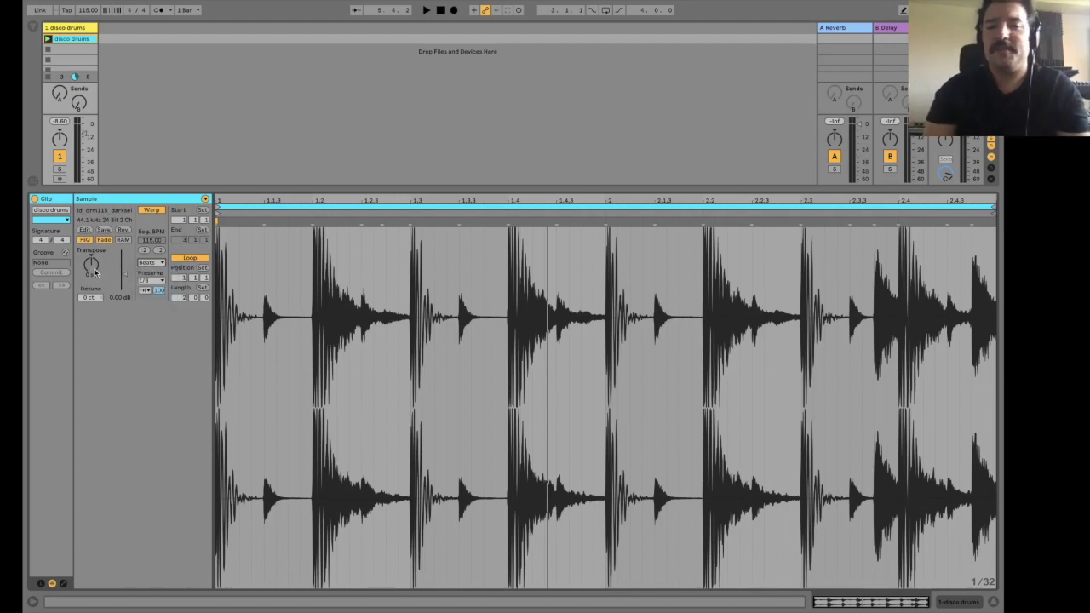
pyautogui.click(143, 267)
pyautogui.click(150, 289)
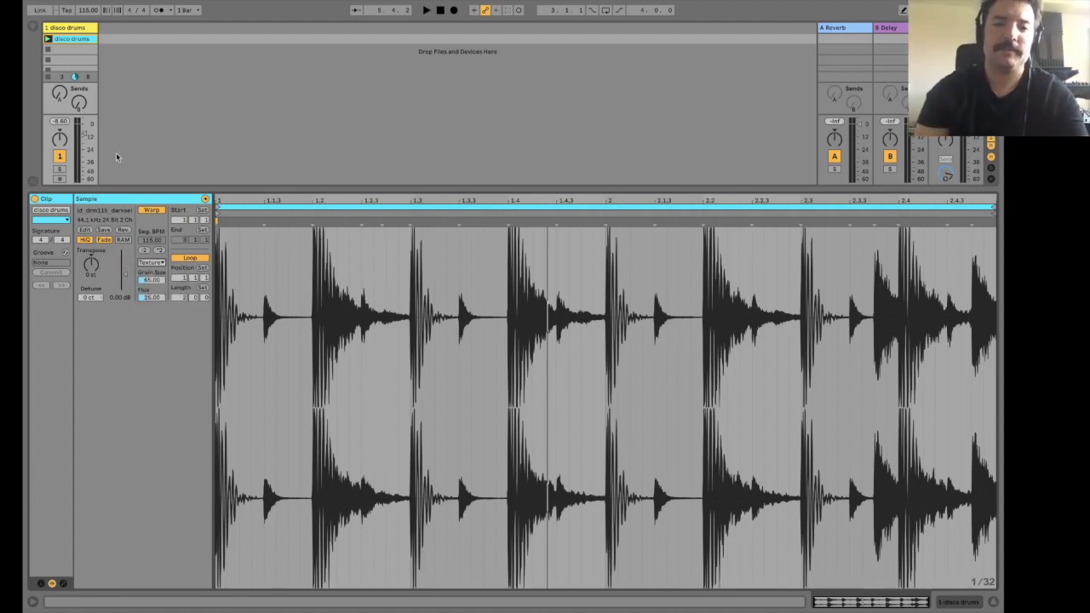
# Add an audio track beside the disco drums track and name it RECORD
pyautogui.hotkey('ctrl', 't')
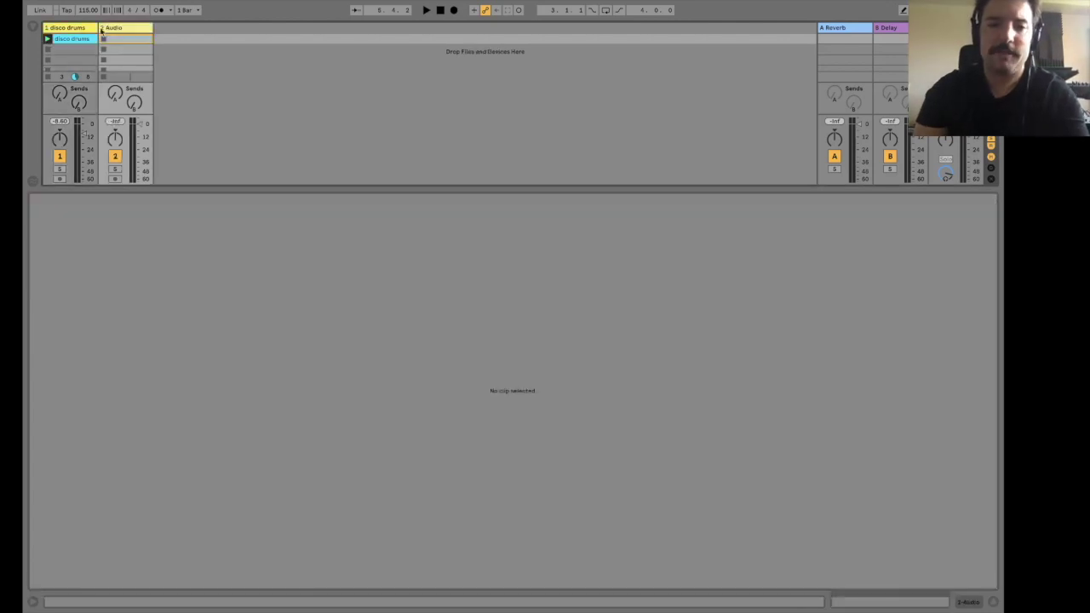
pyautogui.hotkey('ctrl', 'r')
pyautogui.write('R')
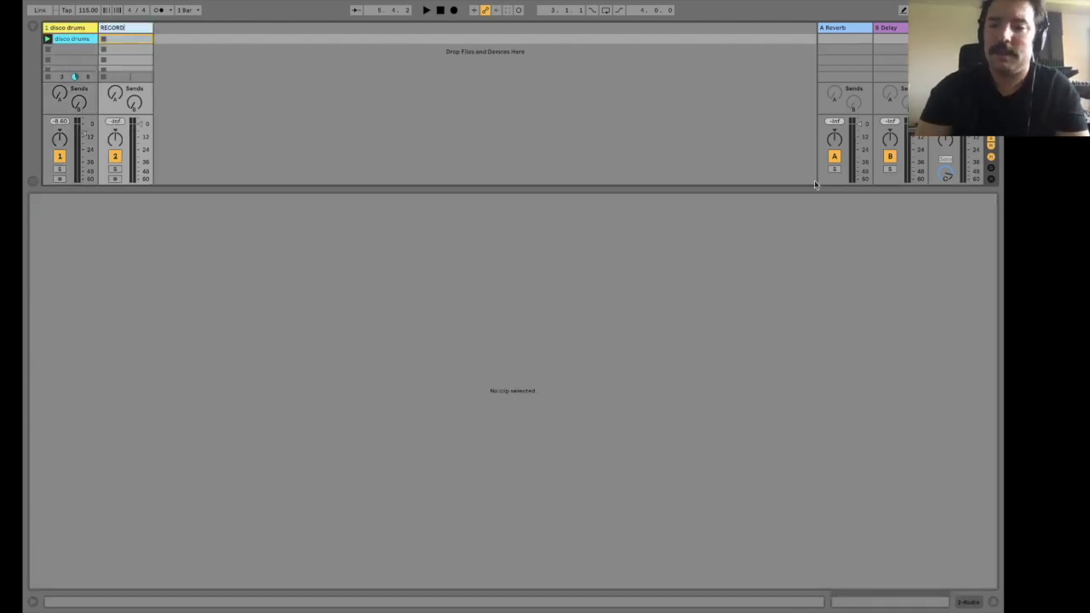
pyautogui.press('Return')
# Route the disco drums track into the RECORD track's audio input and arm the RECORD track
pyautogui.hotkey('ctrl', 'alt', 'i')
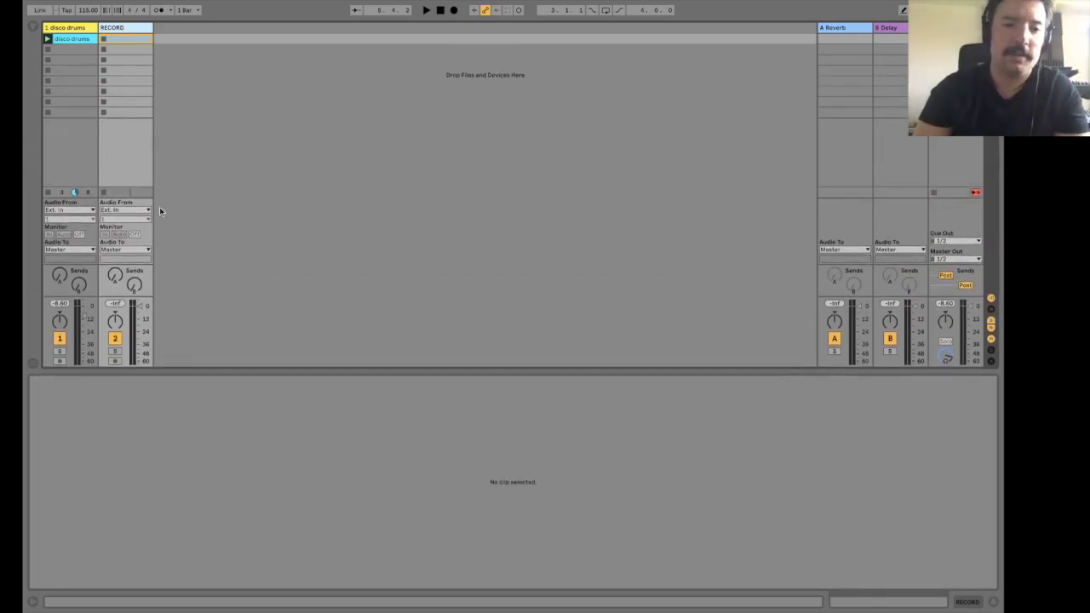
pyautogui.click(121, 210)
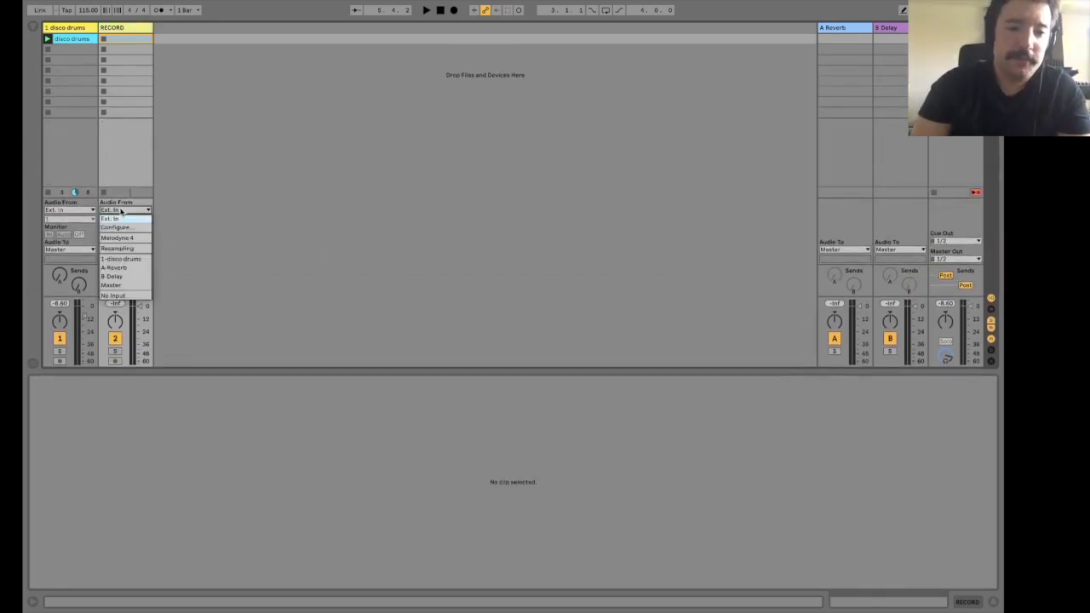
pyautogui.click(134, 259)
pyautogui.click(114, 360)
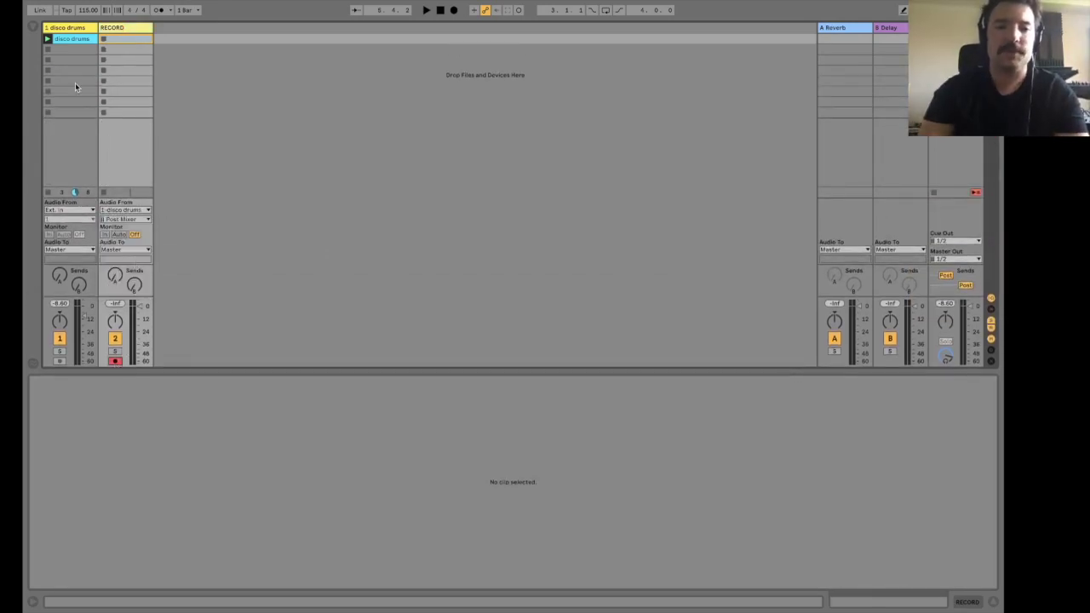
# Set the song tempo to 50 BPM and the disco drums clip's segment BPM to 500
pyautogui.click(70, 40)
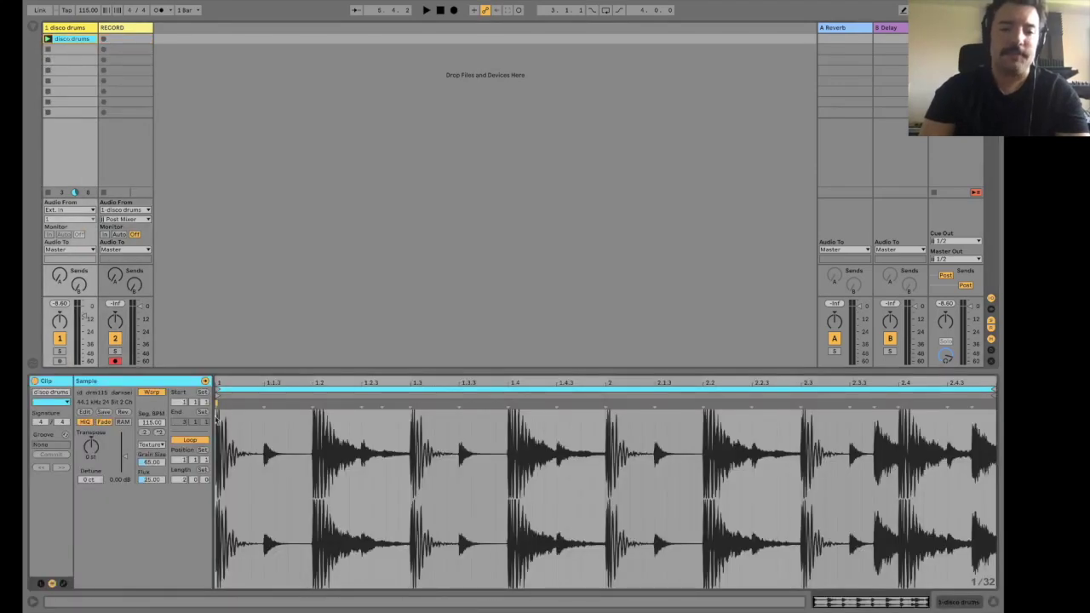
pyautogui.click(83, 10)
pyautogui.write('99')
pyautogui.press('Return')
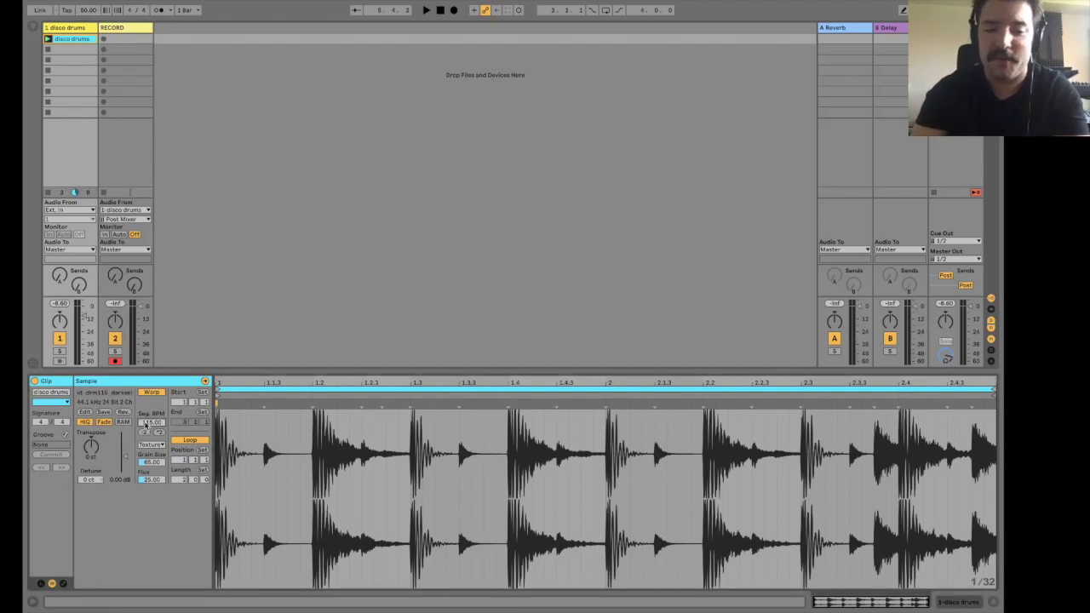
pyautogui.write('50')
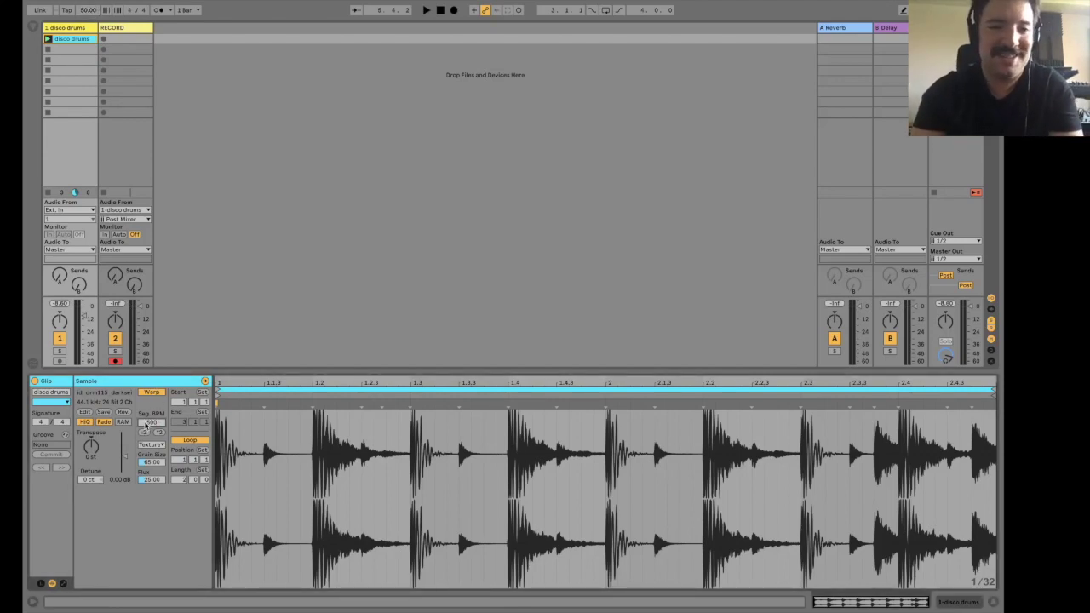
pyautogui.press('Return')
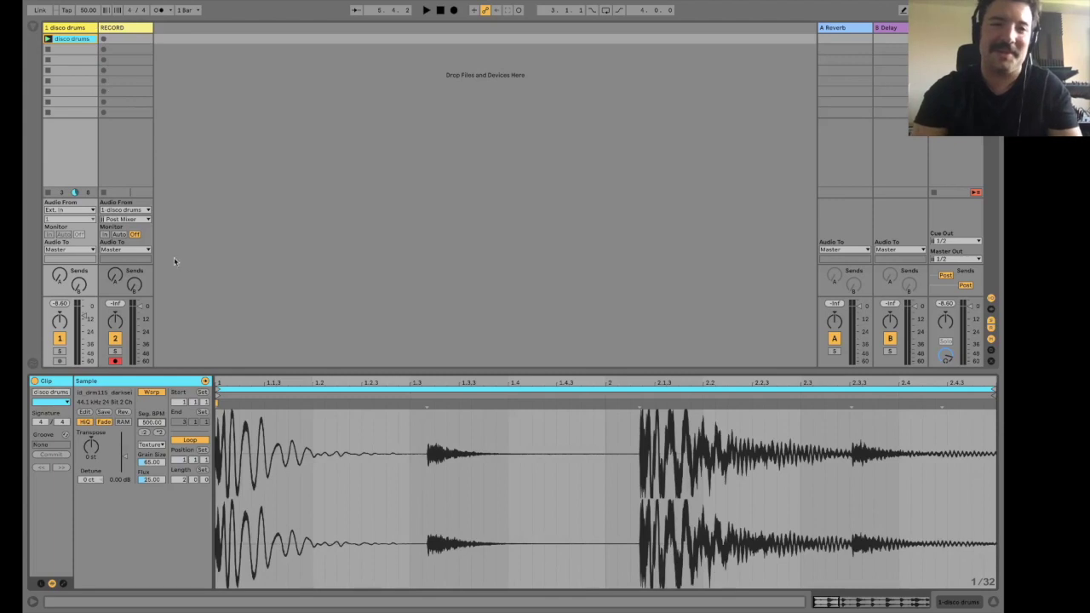
# Extend the disco drums clip's loop to a length of 8 bars
pyautogui.moveTo(311, 384); pyautogui.dragTo(238, 382)
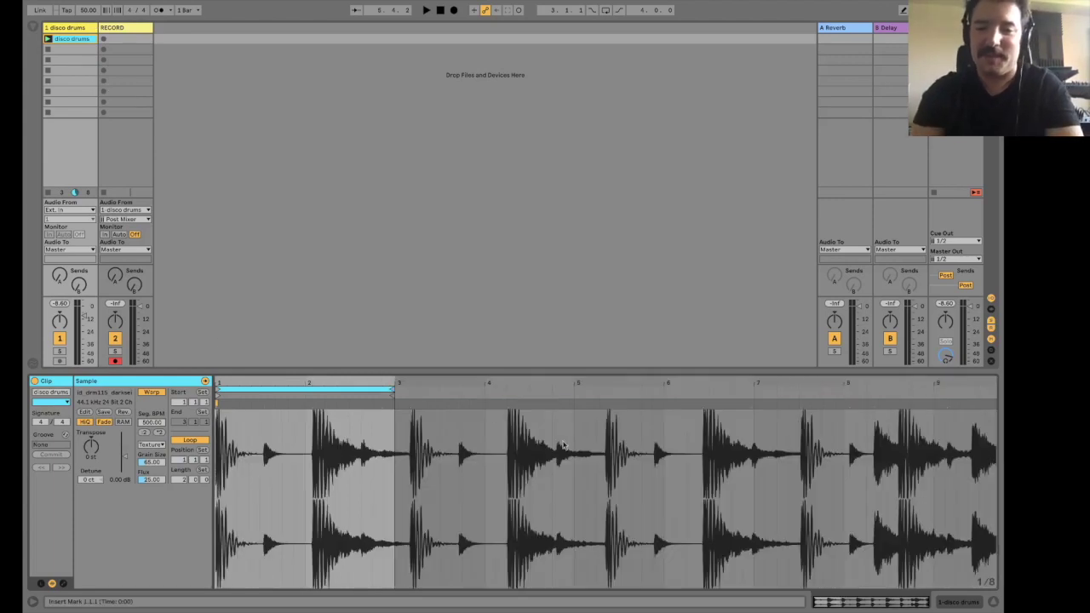
pyautogui.click(388, 388)
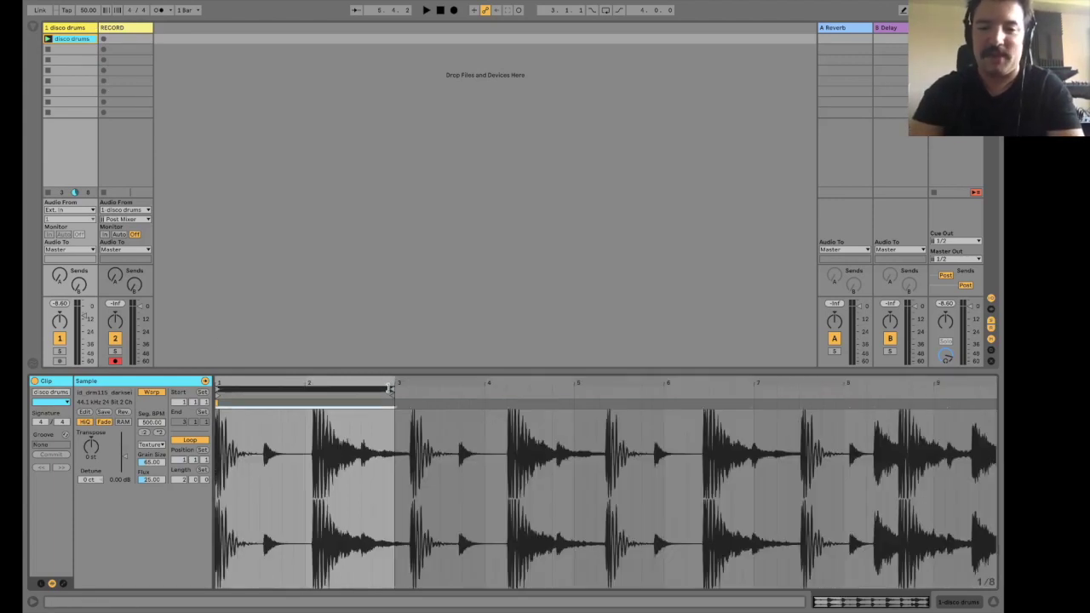
pyautogui.moveTo(392, 389); pyautogui.dragTo(920, 437)
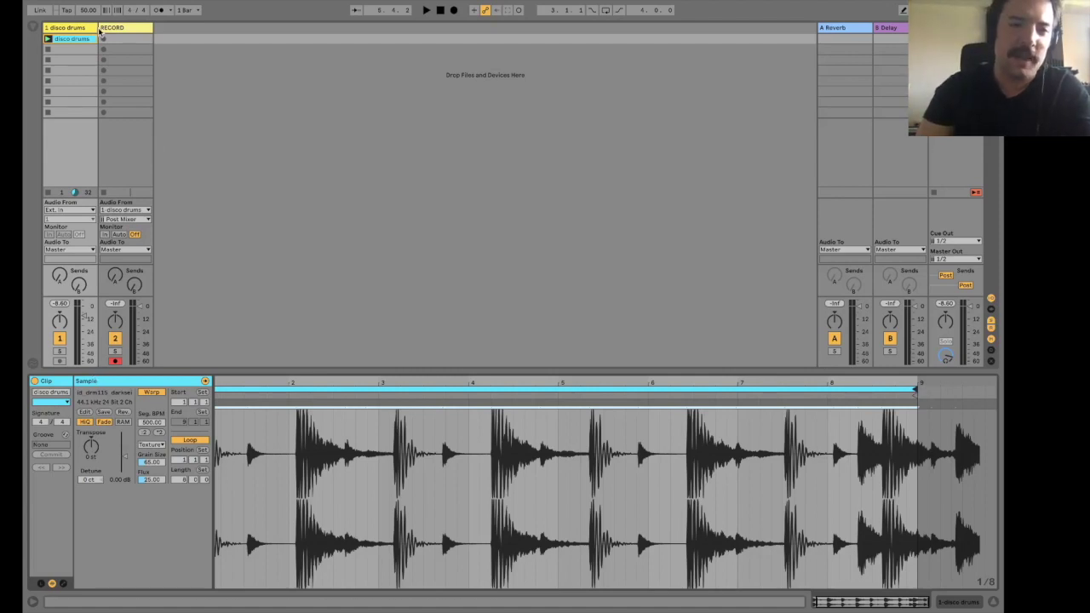
# Raise the tempo to 195 BPM, start recording into the RECORD track's first slot, and show the disco drums clip again
pyautogui.moveTo(87, 11); pyautogui.dragTo(88, 0)
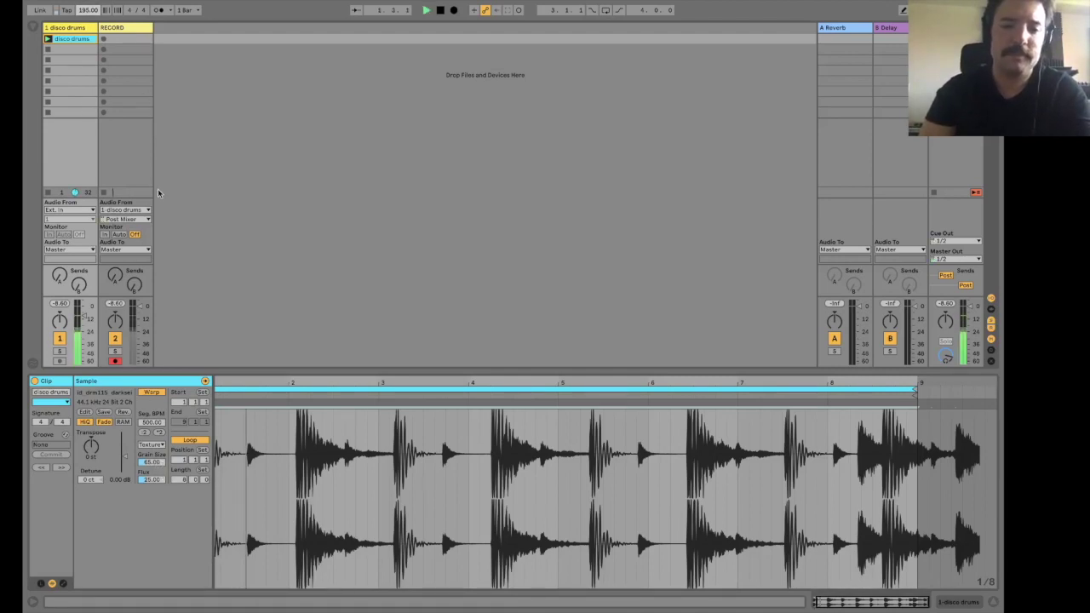
pyautogui.click(103, 39)
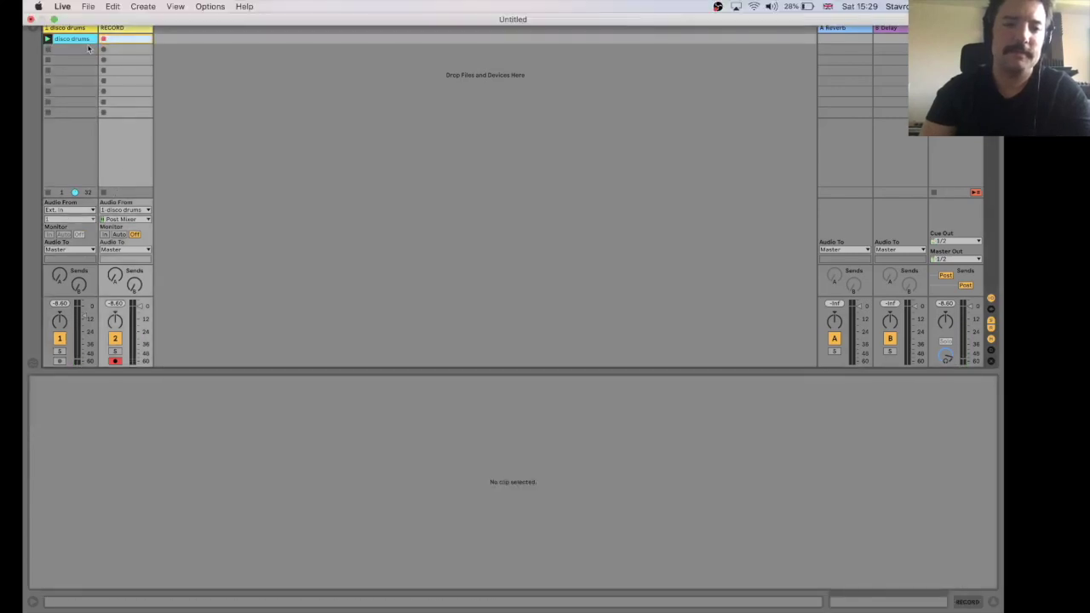
pyautogui.click(90, 39)
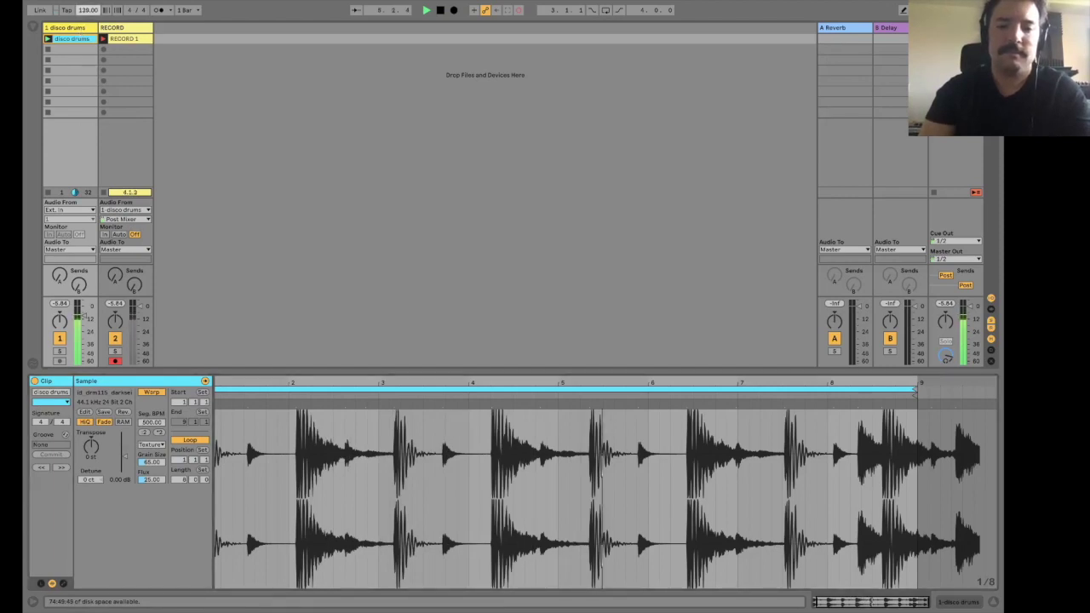
# While recording, lower the tempo to 122 BPM and reduce the clip's grain size to 2 and flux to 0
pyautogui.moveTo(87, 11); pyautogui.dragTo(88, 26)
pyautogui.moveTo(156, 462); pyautogui.dragTo(156, 516)
pyautogui.moveTo(157, 471); pyautogui.dragTo(153, 504)
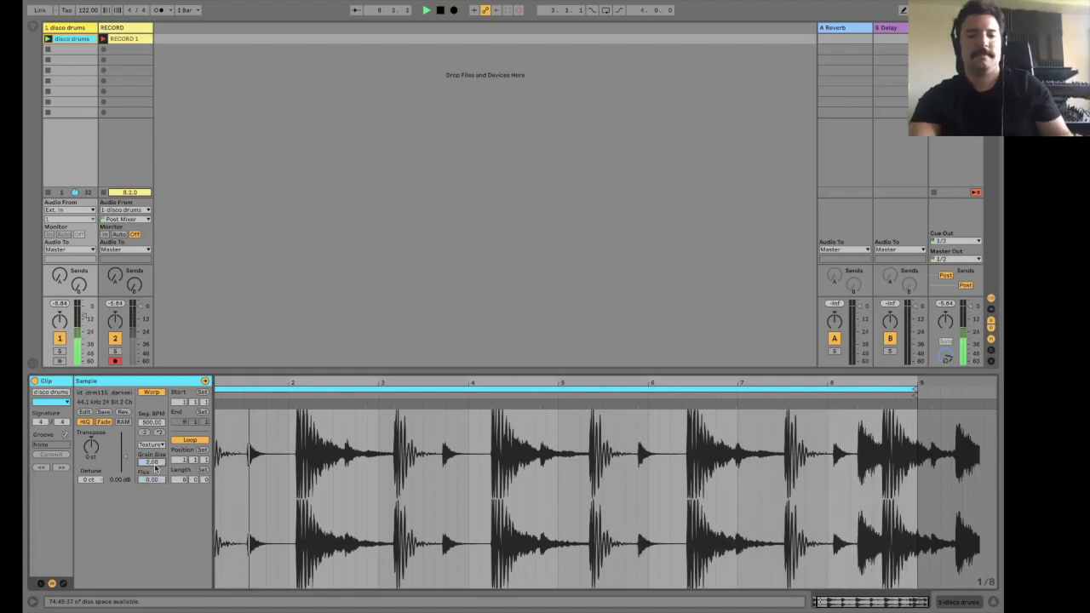
pyautogui.moveTo(154, 464); pyautogui.dragTo(154, 524)
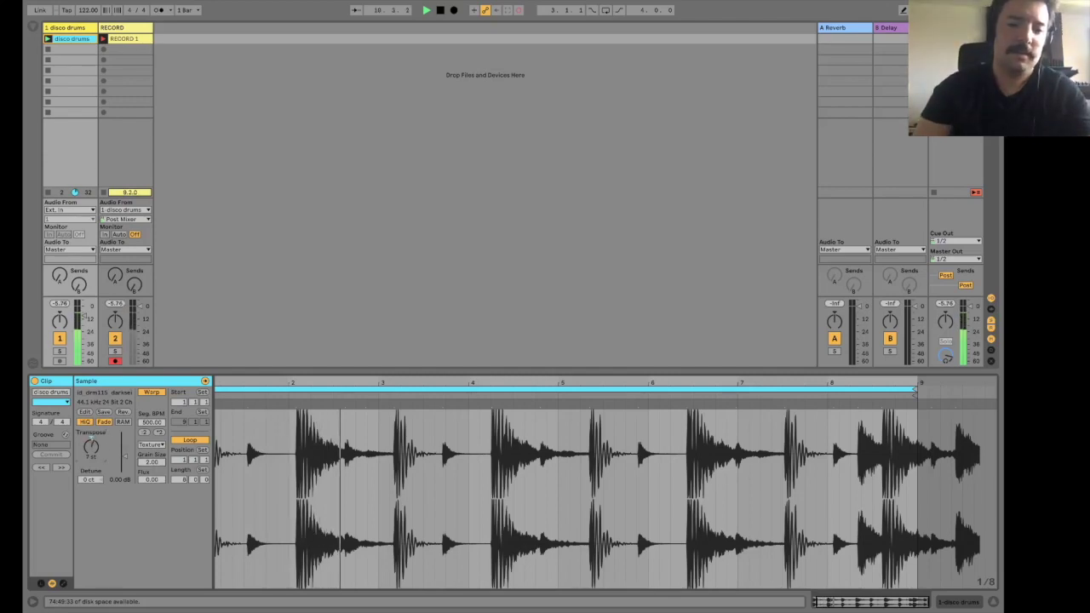
# While recording, transpose the clip up 14 semitones and raise its grain size to about 81 and flux to about 52
pyautogui.moveTo(91, 447); pyautogui.dragTo(92, 423)
pyautogui.moveTo(154, 462); pyautogui.dragTo(153, 417)
pyautogui.moveTo(153, 481); pyautogui.dragTo(153, 437)
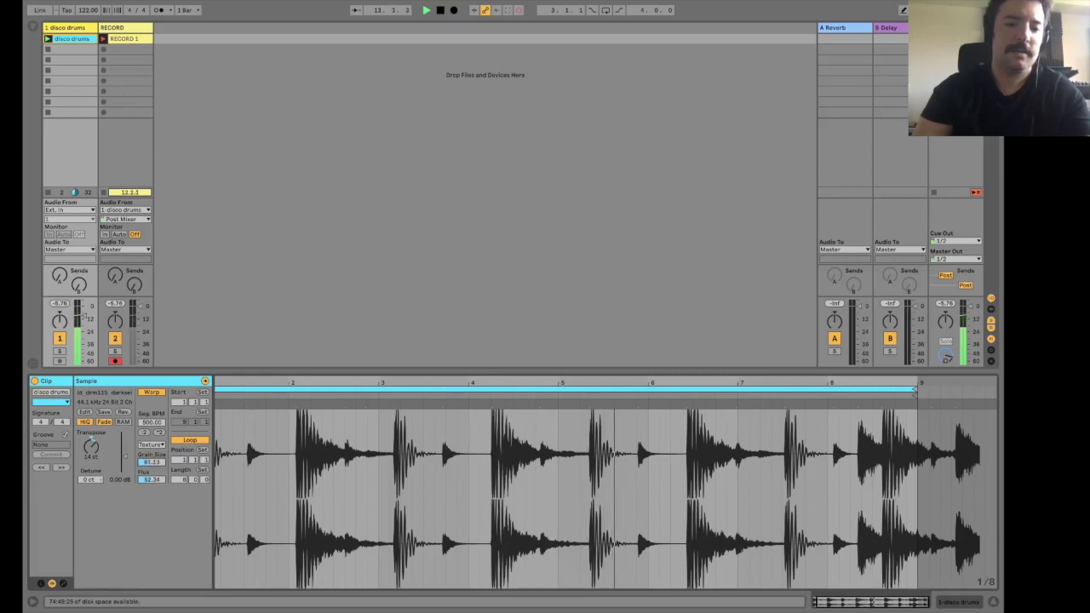
# While recording, lower the tempo to 38 BPM, transpose the clip down 15 semitones, and set grain size to about 75 and flux to about 19
pyautogui.moveTo(88, 10); pyautogui.dragTo(88, 60)
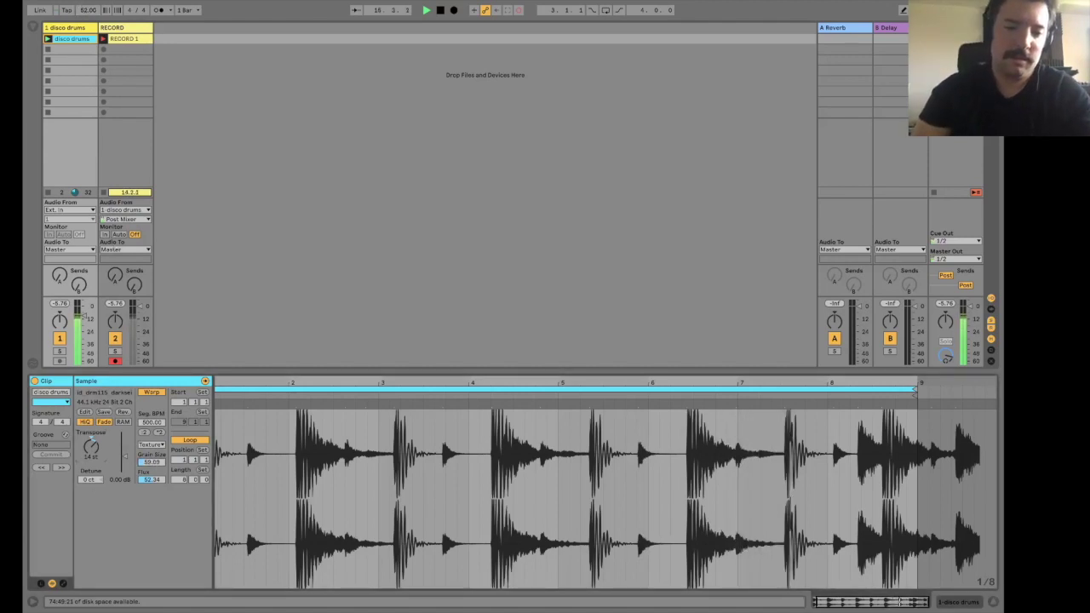
pyautogui.moveTo(92, 446)
pyautogui.mouseDown()
pyautogui.moveTo(92, 468)
pyautogui.moveTo(92, 429)
pyautogui.mouseUp()
pyautogui.moveTo(152, 462); pyautogui.dragTo(150, 507)
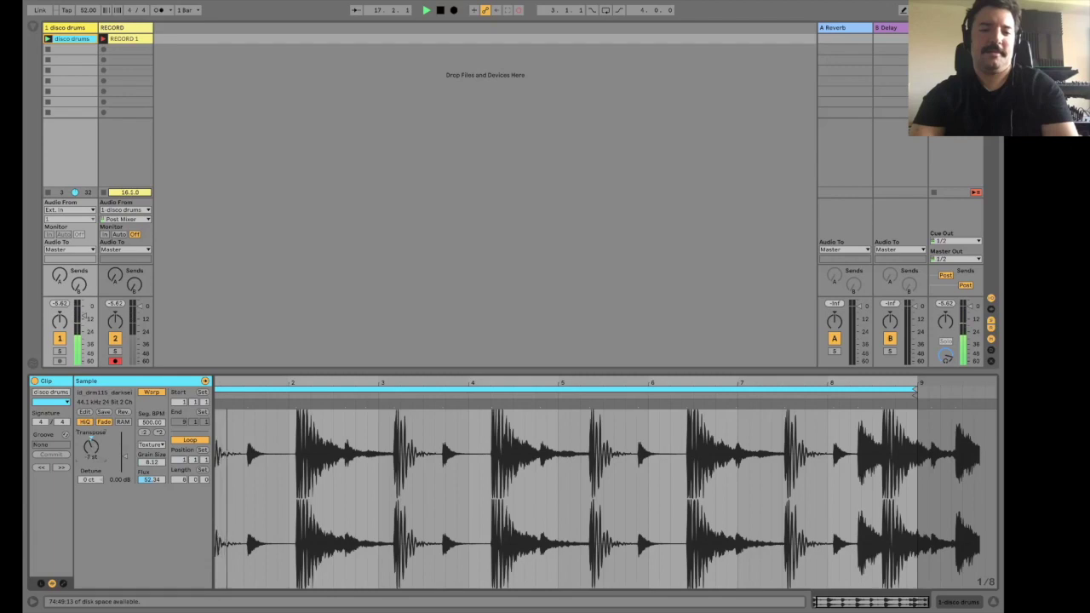
pyautogui.moveTo(91, 446); pyautogui.dragTo(92, 477)
pyautogui.moveTo(157, 462); pyautogui.dragTo(151, 436)
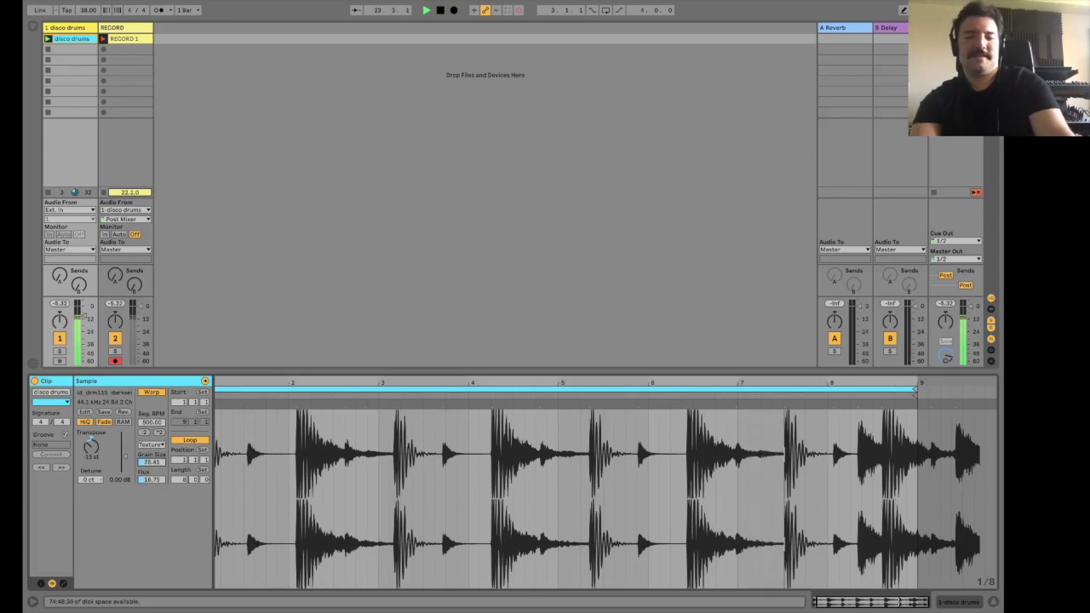
# Switch the clip's warp mode to Tones, set transpose to -7 semitones and grain size to about 80, and lower the tempo to 20 BPM
pyautogui.click(150, 445)
pyautogui.click(142, 458)
pyautogui.moveTo(96, 457); pyautogui.dragTo(95, 446)
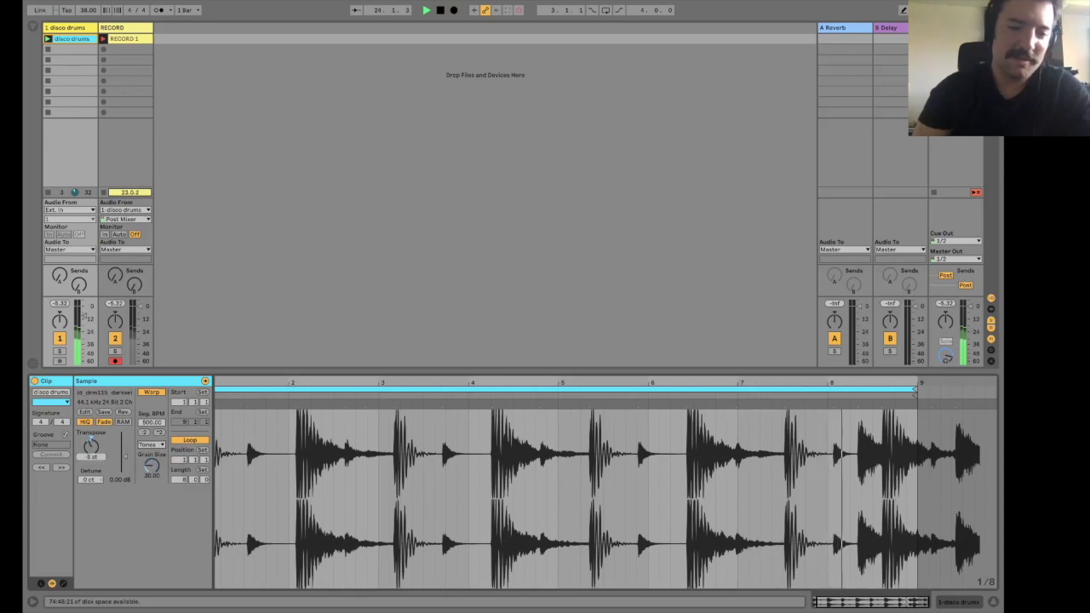
pyautogui.moveTo(152, 464); pyautogui.dragTo(153, 430)
pyautogui.moveTo(86, 12); pyautogui.dragTo(86, 40)
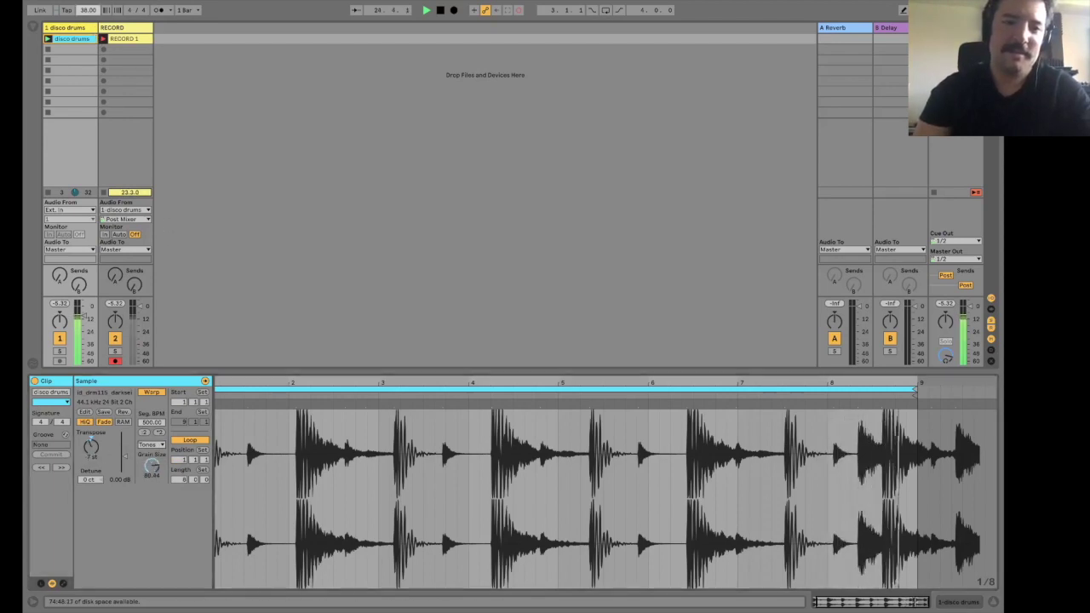
# Halve and double the drum clip's segment BPM again, and raise it to 895
pyautogui.click(146, 432)
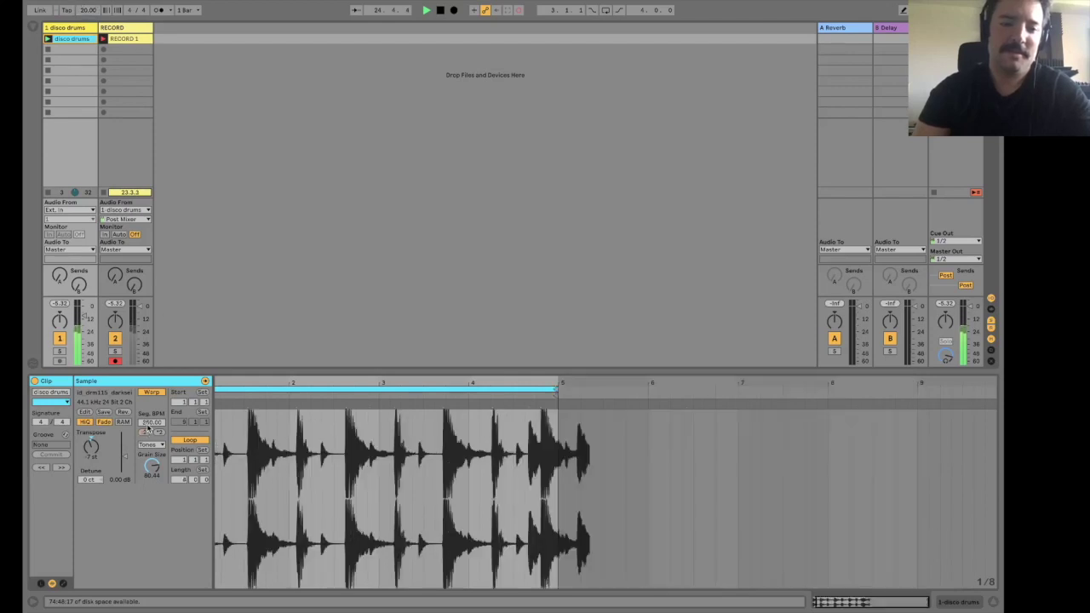
pyautogui.click(158, 433)
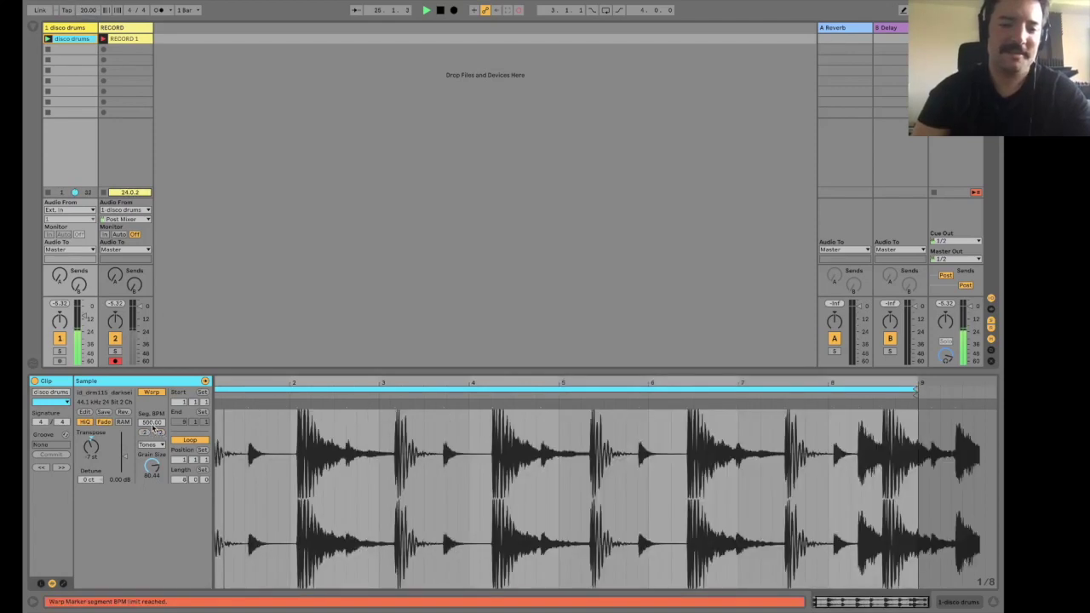
pyautogui.moveTo(153, 428); pyautogui.dragTo(149, 425)
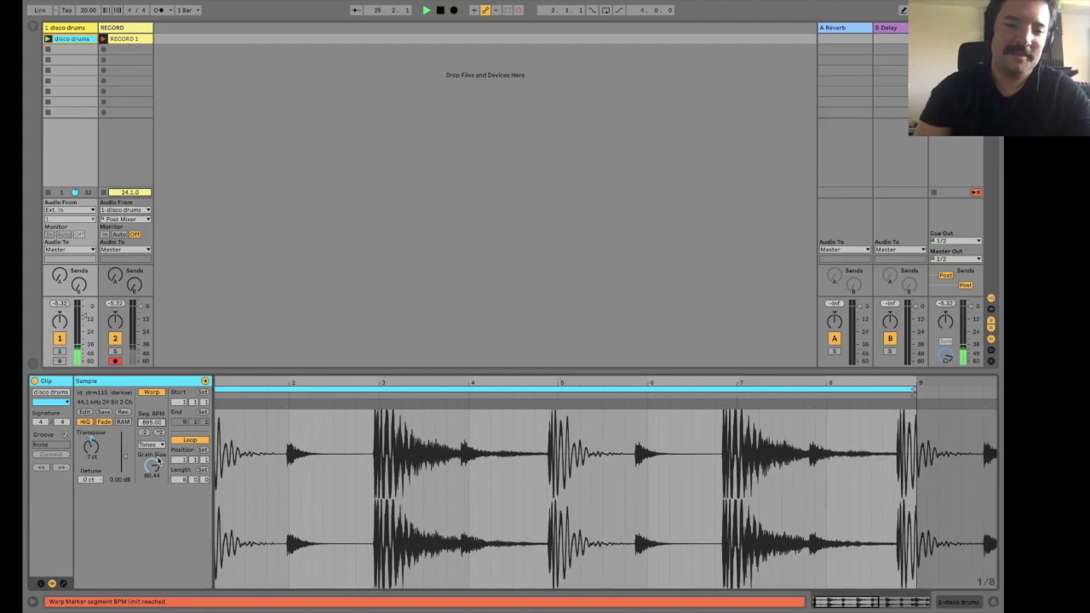
# Reduce the clip's Tones grain size to about 22 and transpose the clip down 24 semitones
pyautogui.moveTo(156, 463); pyautogui.dragTo(154, 509)
pyautogui.click(92, 439)
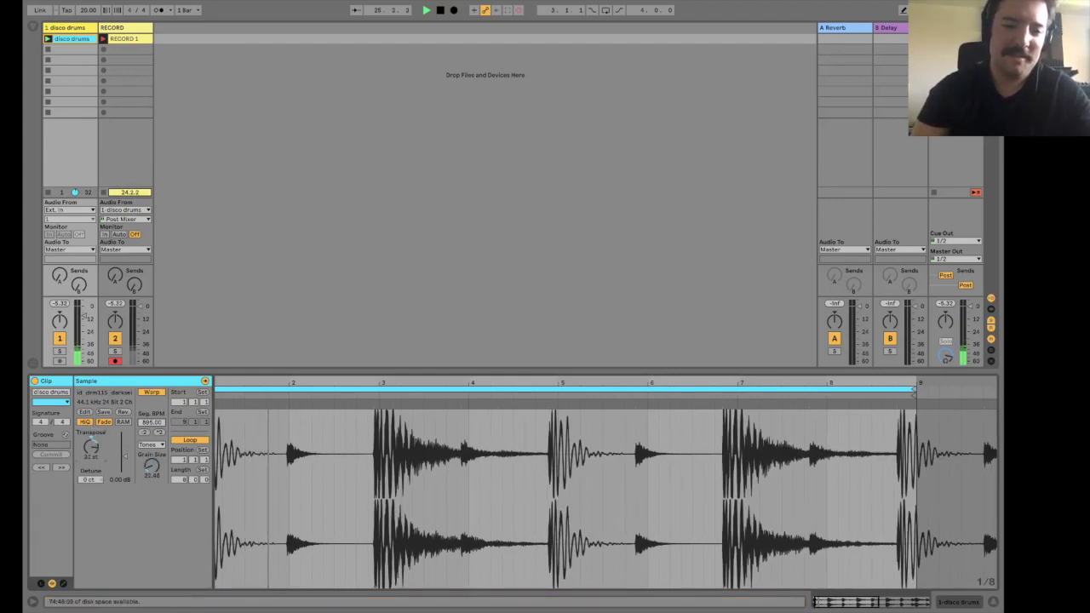
pyautogui.moveTo(92, 437); pyautogui.dragTo(92, 477)
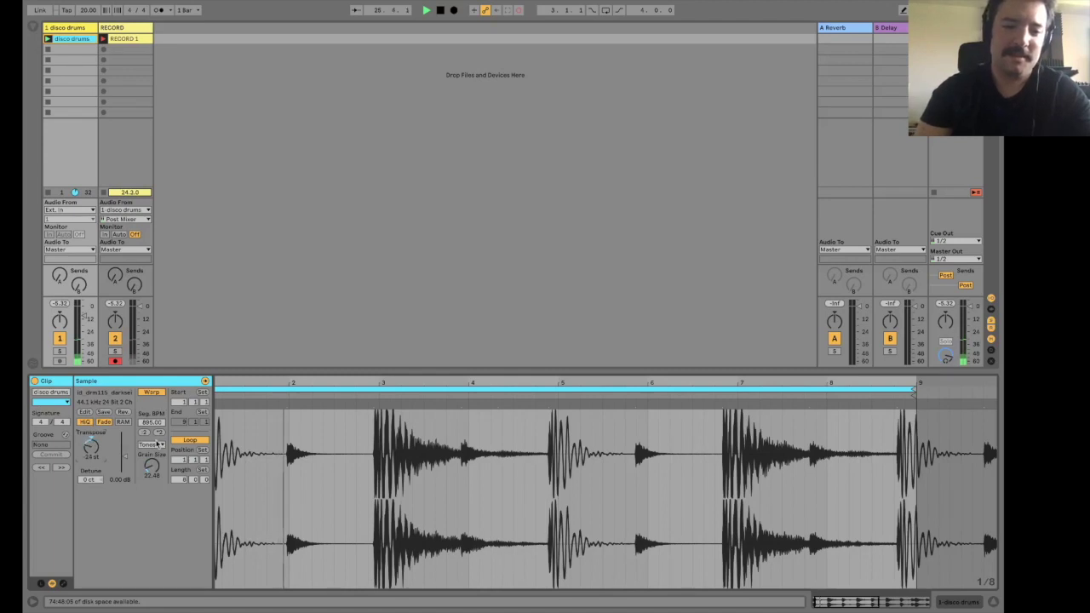
# Switch the clip back to Texture warp mode, set transpose to -14 semitones, and raise grain size to about 161 and flux to about 54
pyautogui.click(153, 445)
pyautogui.click(150, 470)
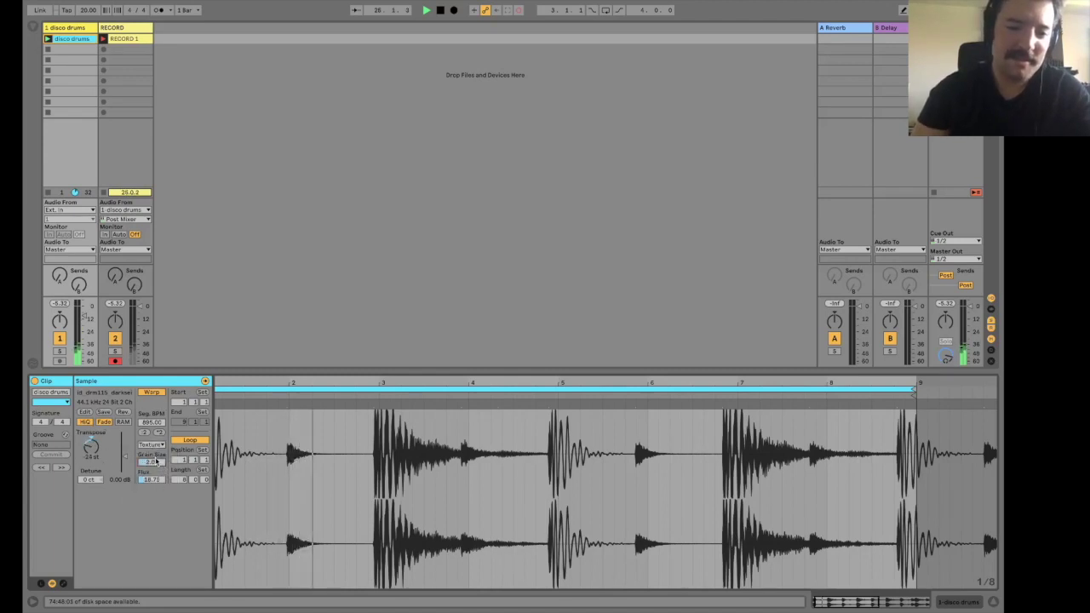
pyautogui.moveTo(155, 461)
pyautogui.mouseDown()
pyautogui.moveTo(155, 439)
pyautogui.moveTo(155, 448)
pyautogui.mouseUp()
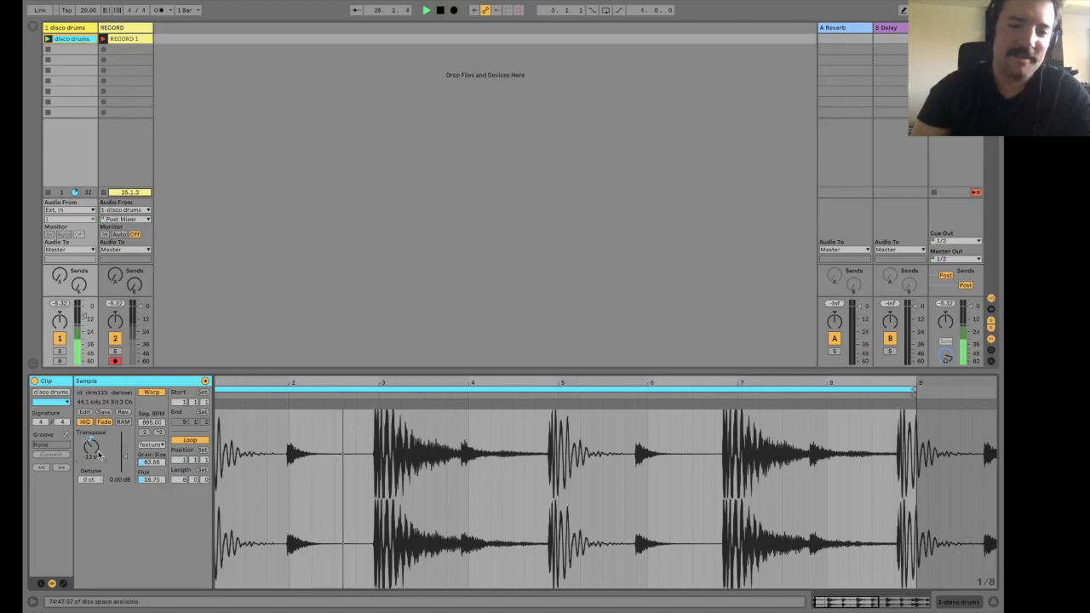
pyautogui.moveTo(155, 479); pyautogui.dragTo(153, 511)
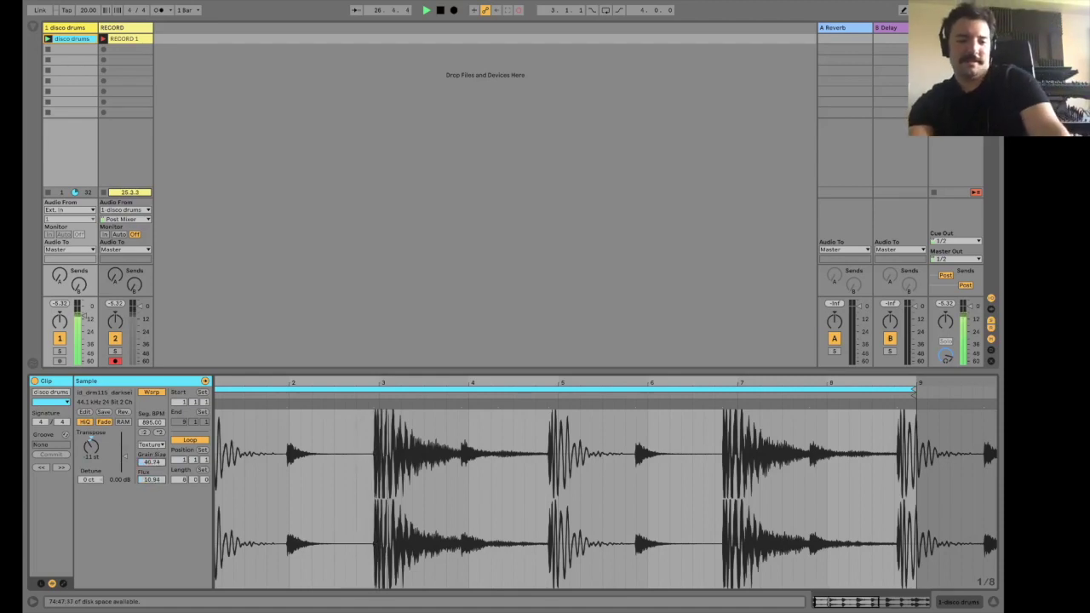
pyautogui.moveTo(153, 463); pyautogui.dragTo(153, 409)
pyautogui.moveTo(153, 463); pyautogui.dragTo(153, 441)
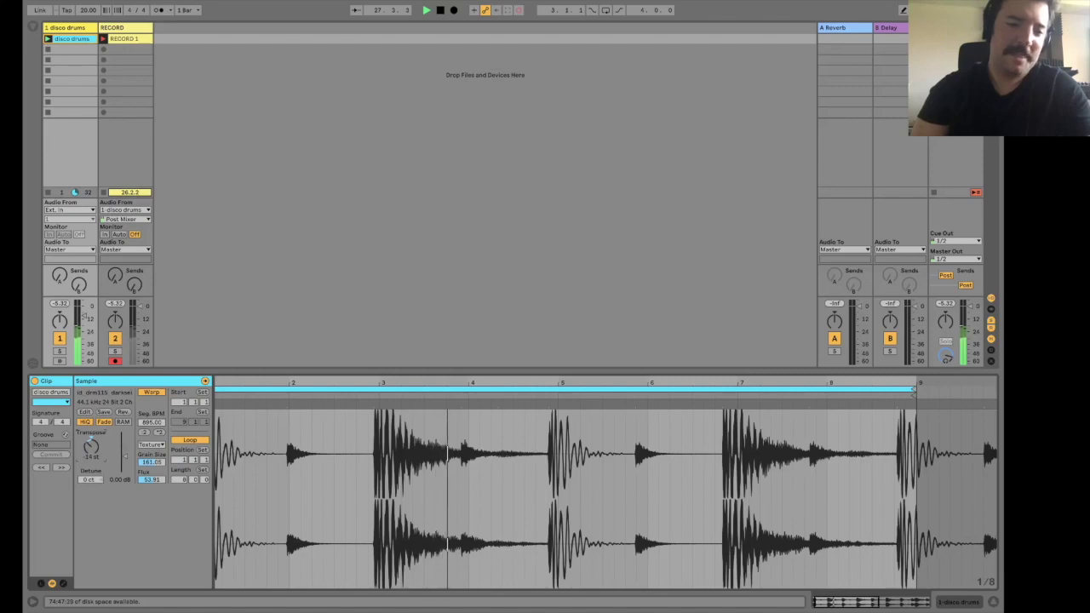
# Raise the tempo to 75 BPM, transpose the clip up 4 semitones, reduce flux to 0 and grain size to 2, and stop the recording
pyautogui.moveTo(88, 11); pyautogui.dragTo(88, 0)
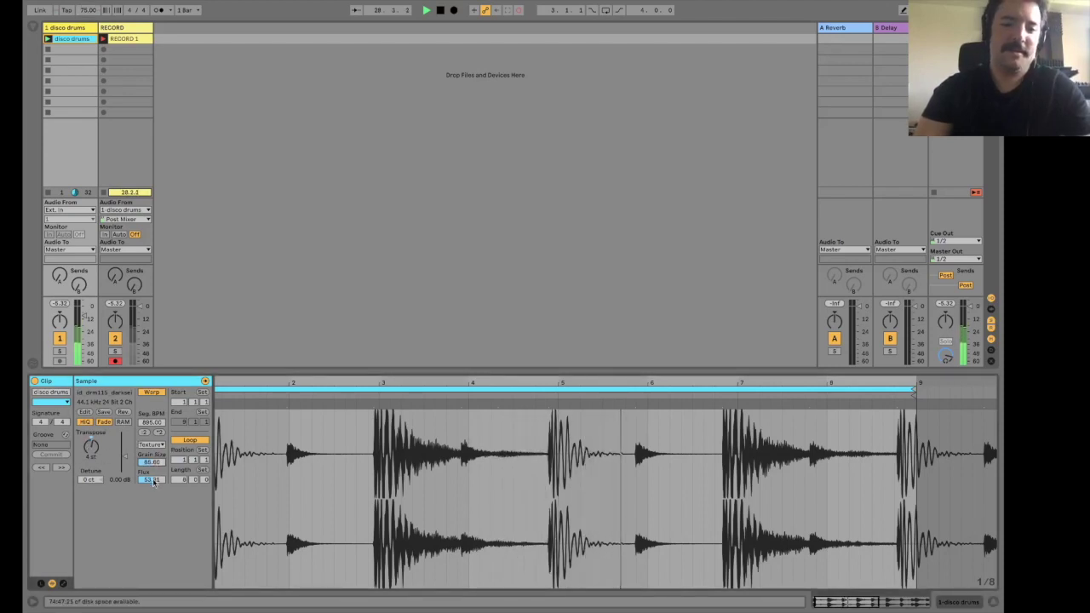
pyautogui.moveTo(154, 483); pyautogui.dragTo(154, 530)
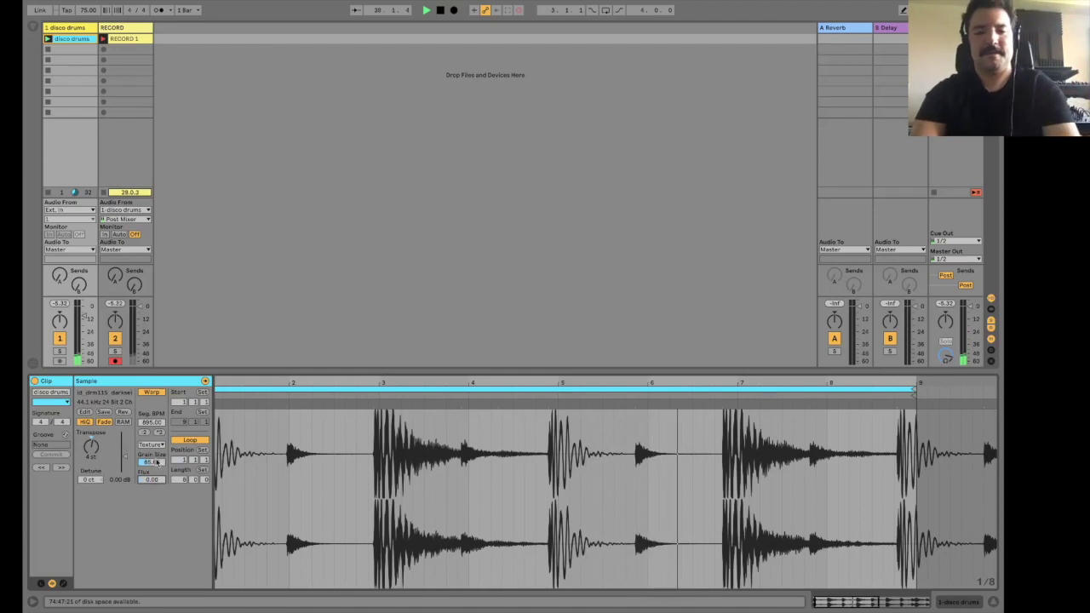
pyautogui.moveTo(156, 463); pyautogui.dragTo(156, 528)
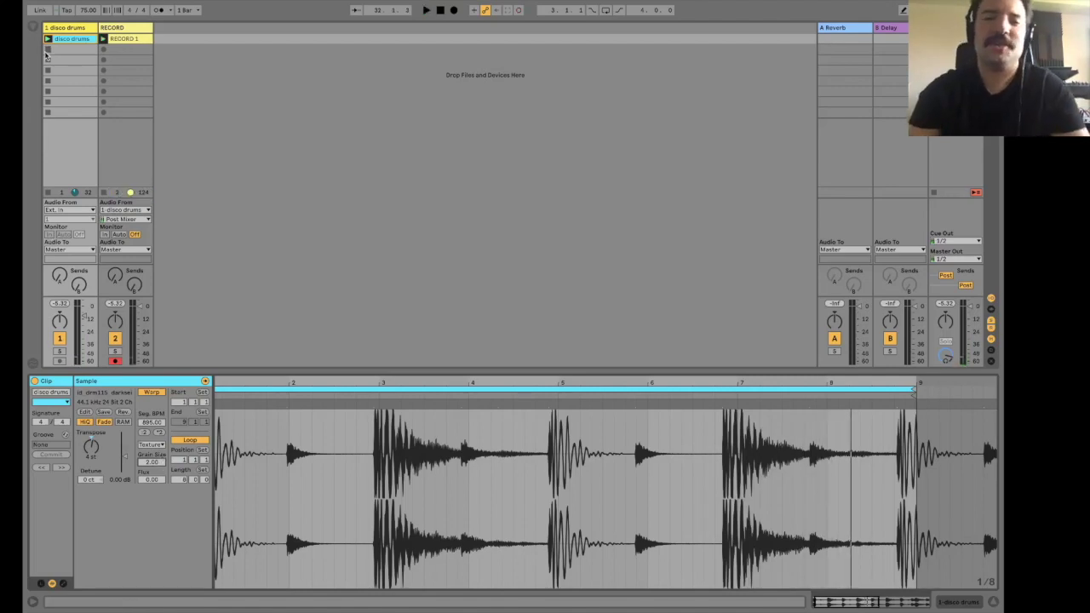
# Show the recorded RECORD 1 clip and delete all of its warp markers
pyautogui.click(120, 40)
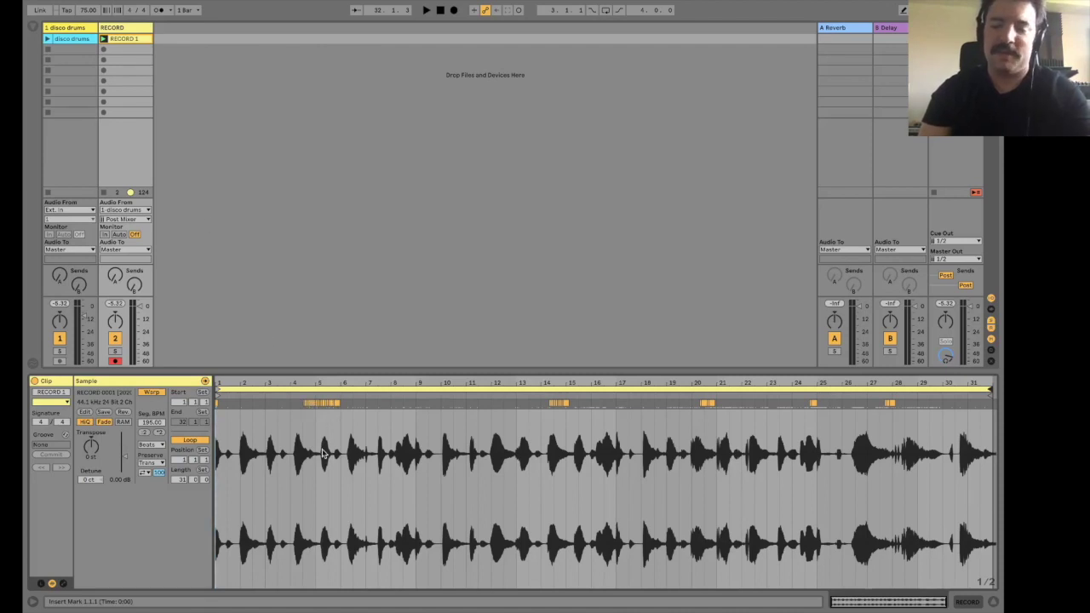
pyautogui.press('super+a')
pyautogui.press('Delete')
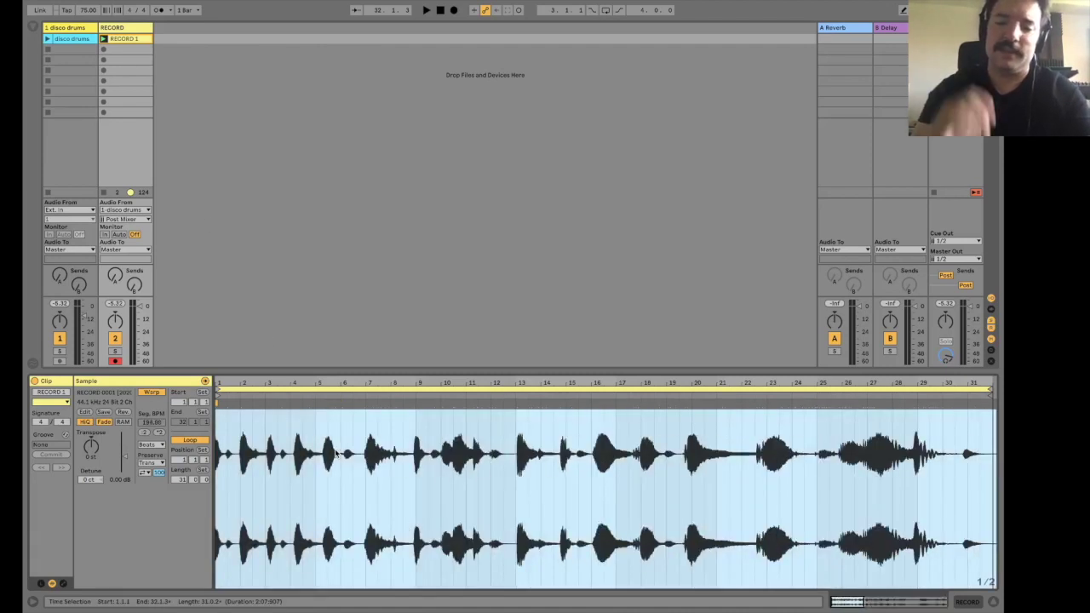
# Set the project tempo to 115 BPM and the RECORD 1 clip's segment BPM to 115
pyautogui.click(82, 11)
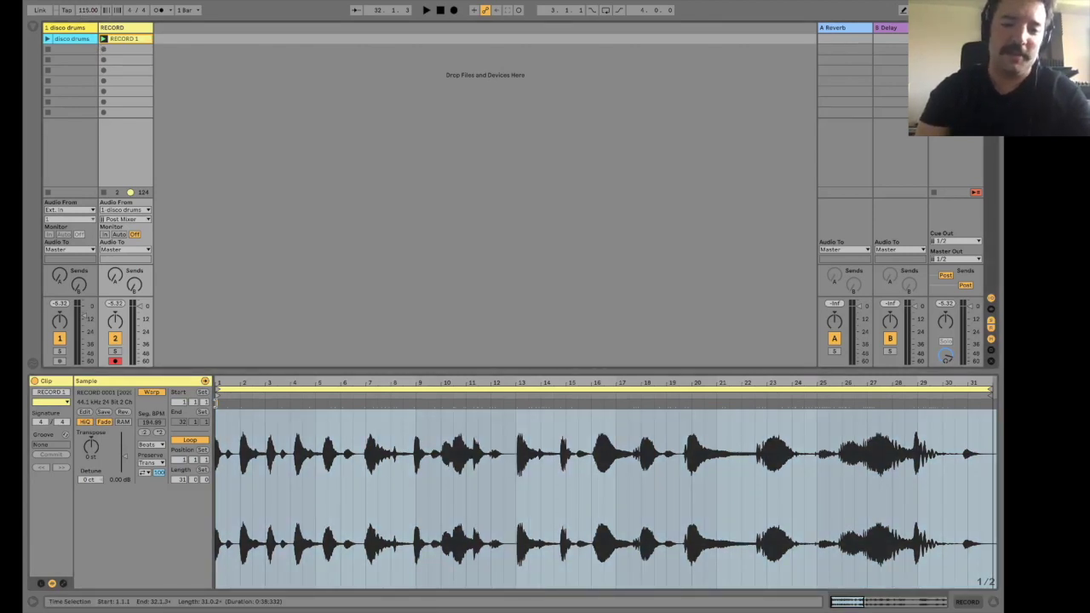
pyautogui.click(216, 404)
pyautogui.click(157, 424)
pyautogui.write('115')
pyautogui.press('Return')
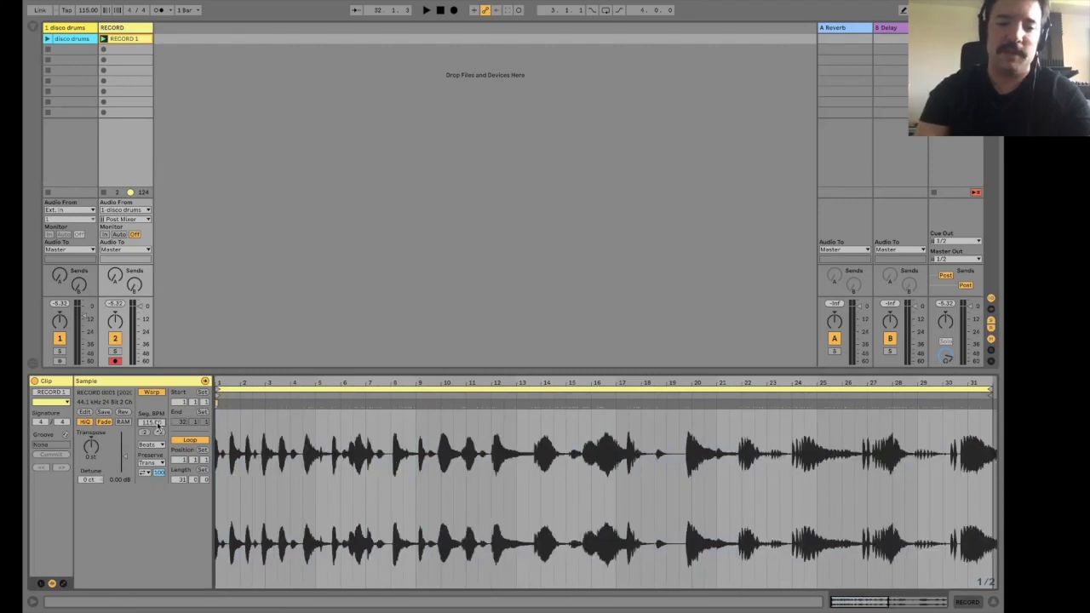